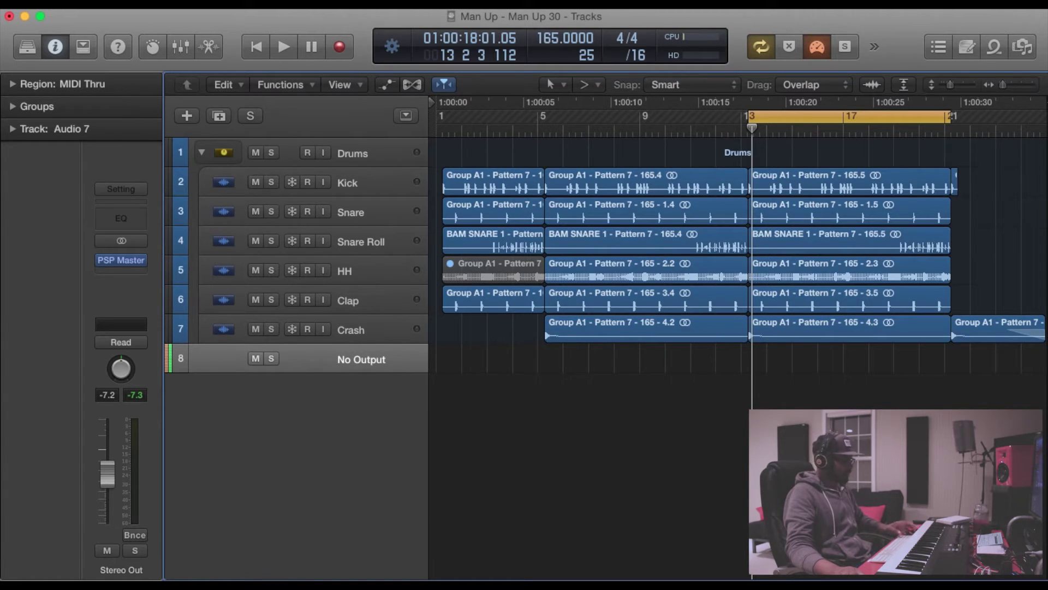
# Open the mixer and route the outputs of the Kick through Crash channels together to Bus 4.
pyautogui.press('super+2')
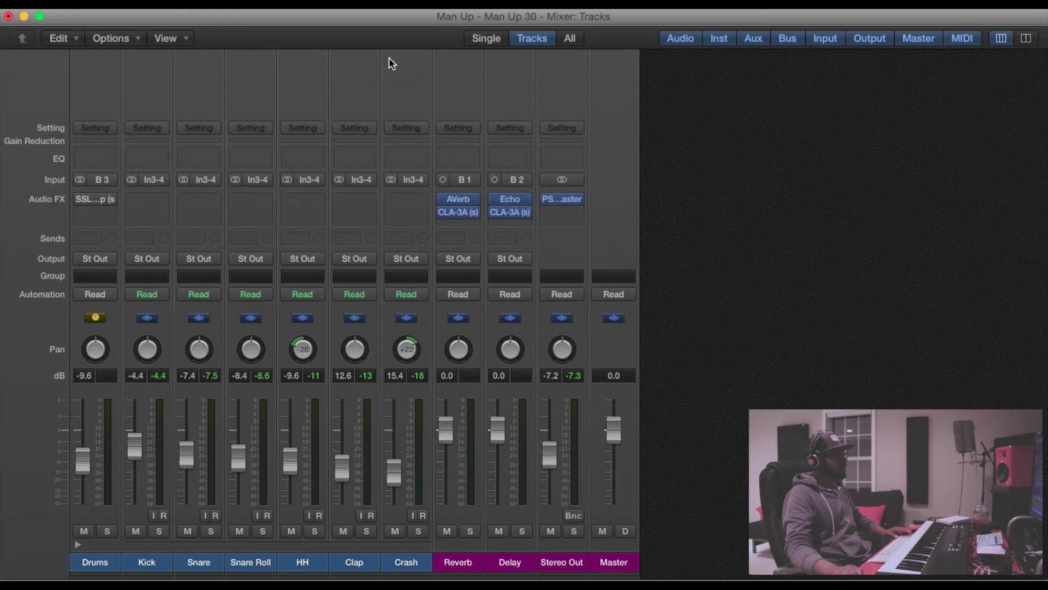
pyautogui.press('super+1')
pyautogui.press('super+2')
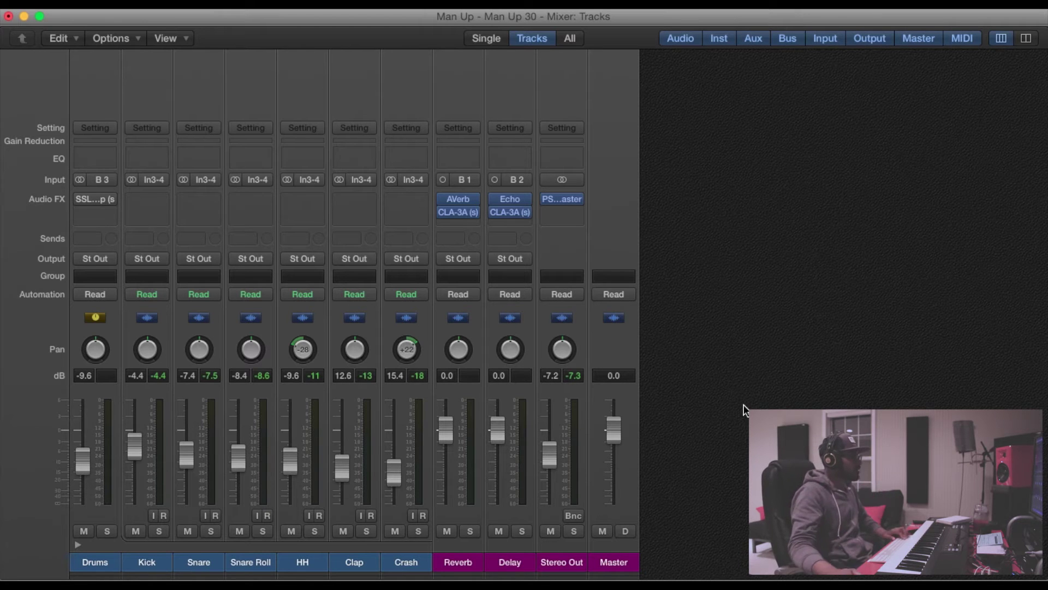
pyautogui.click(158, 330)
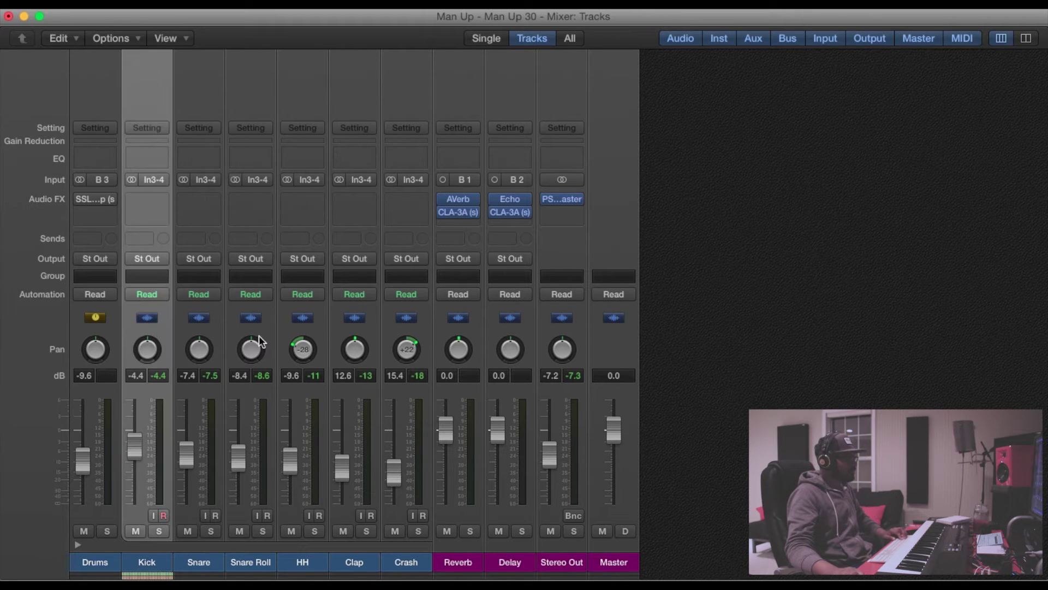
pyautogui.click(214, 331)
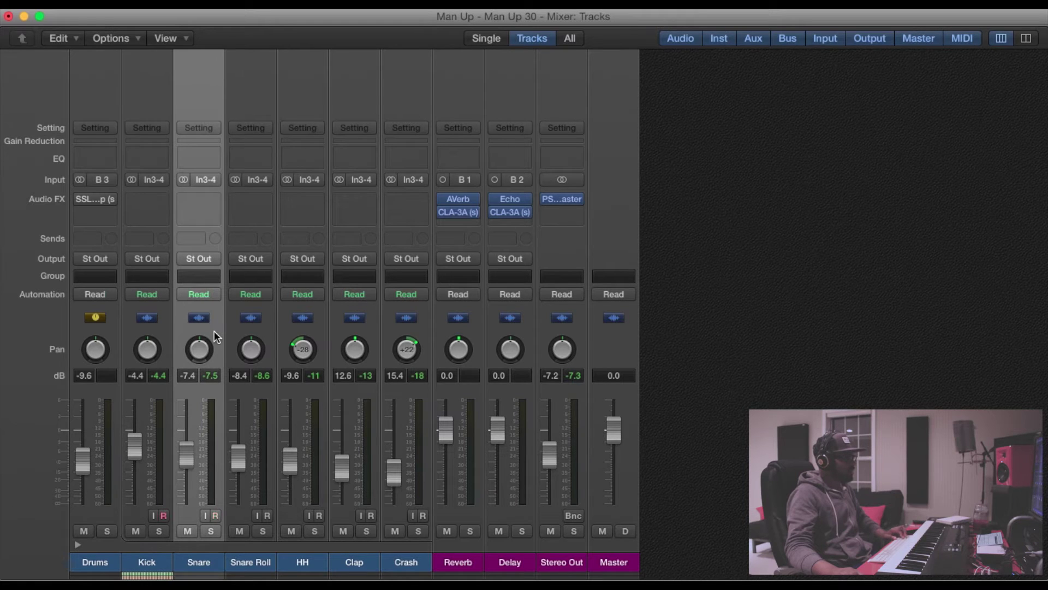
pyautogui.click(155, 334)
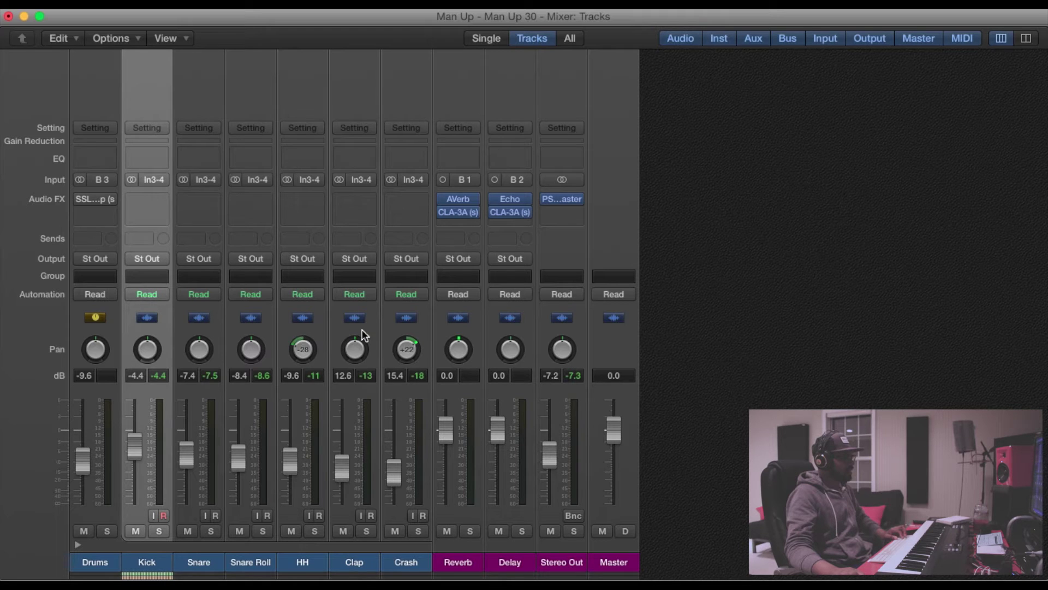
pyautogui.keyDown('shift'); pyautogui.click(416, 326); pyautogui.keyUp('shift')
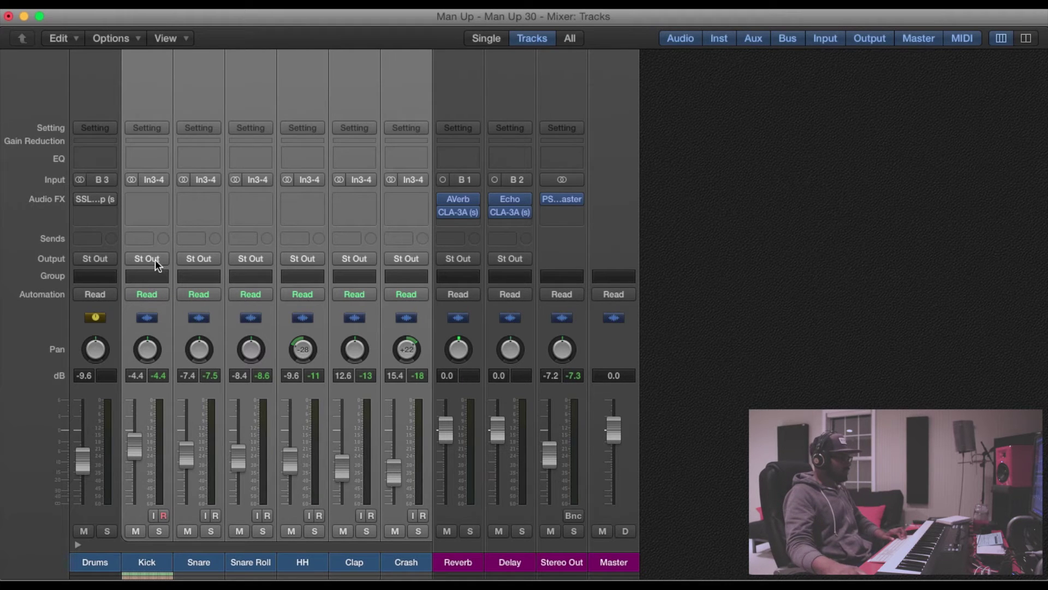
pyautogui.moveTo(155, 258); pyautogui.dragTo(252, 354)
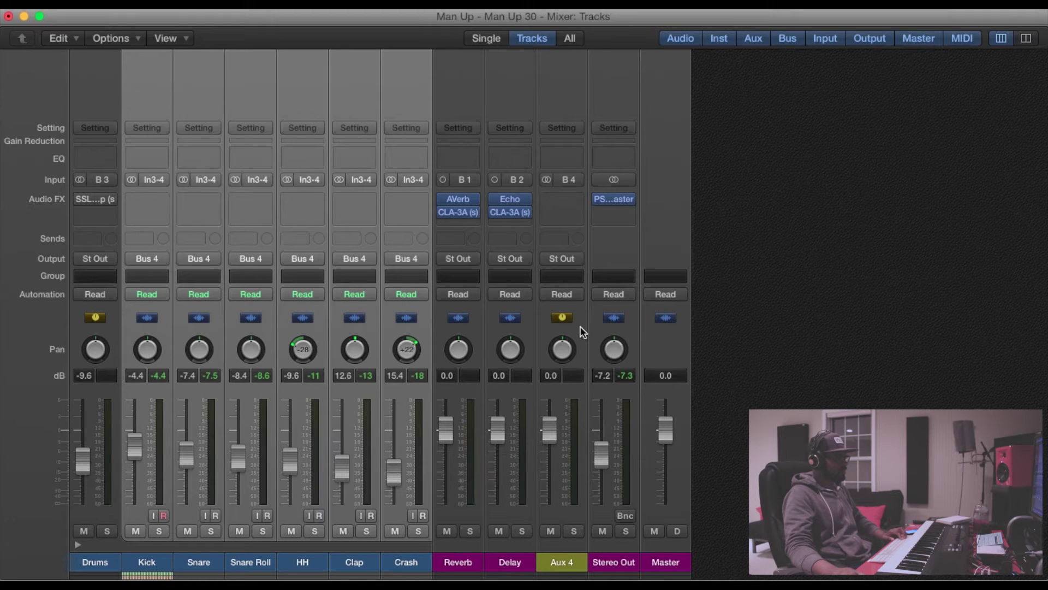
# Rename the new Aux 4 channel as Drums.
pyautogui.click(581, 331)
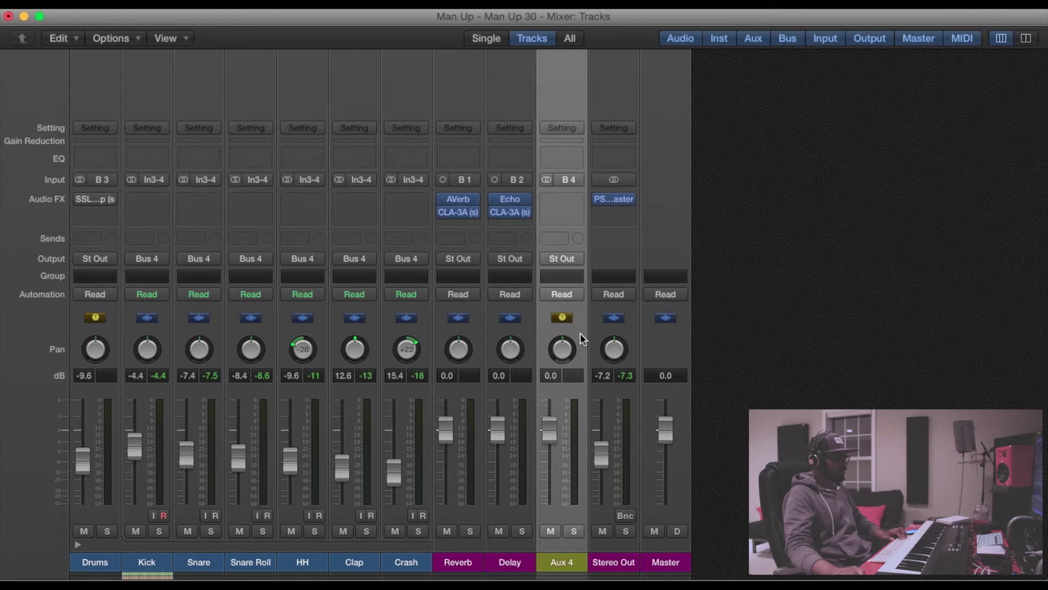
pyautogui.doubleClick(562, 561)
pyautogui.press('BackSpace')
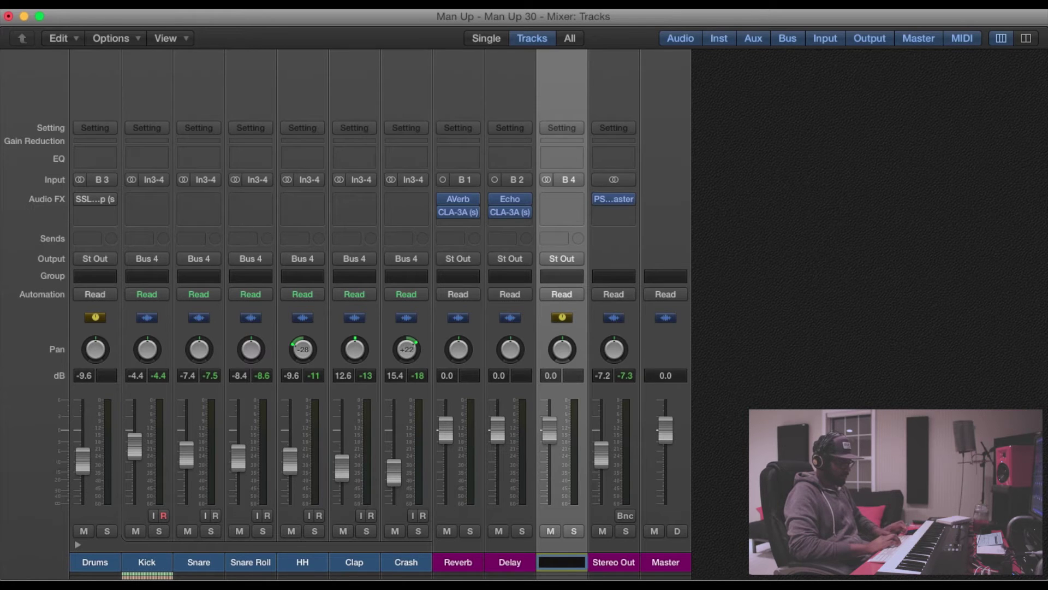
pyautogui.write('D')
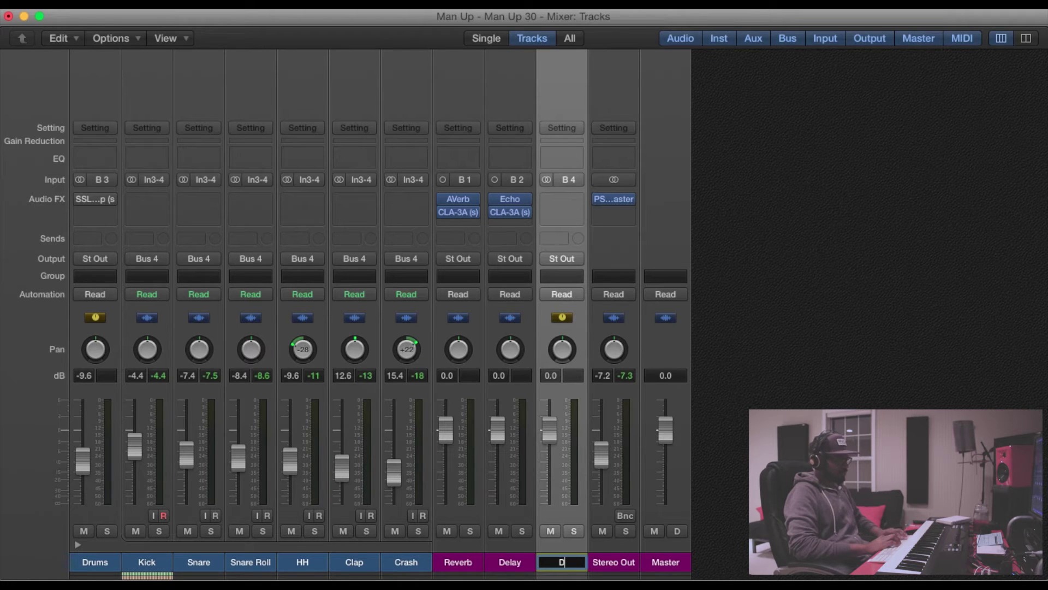
pyautogui.write('rums')
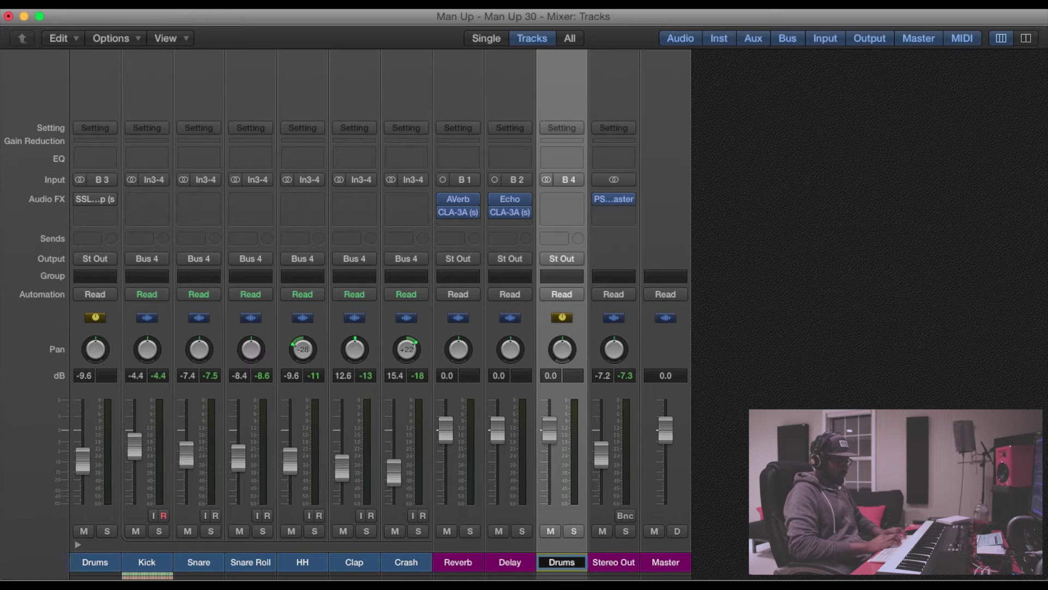
pyautogui.press('Return')
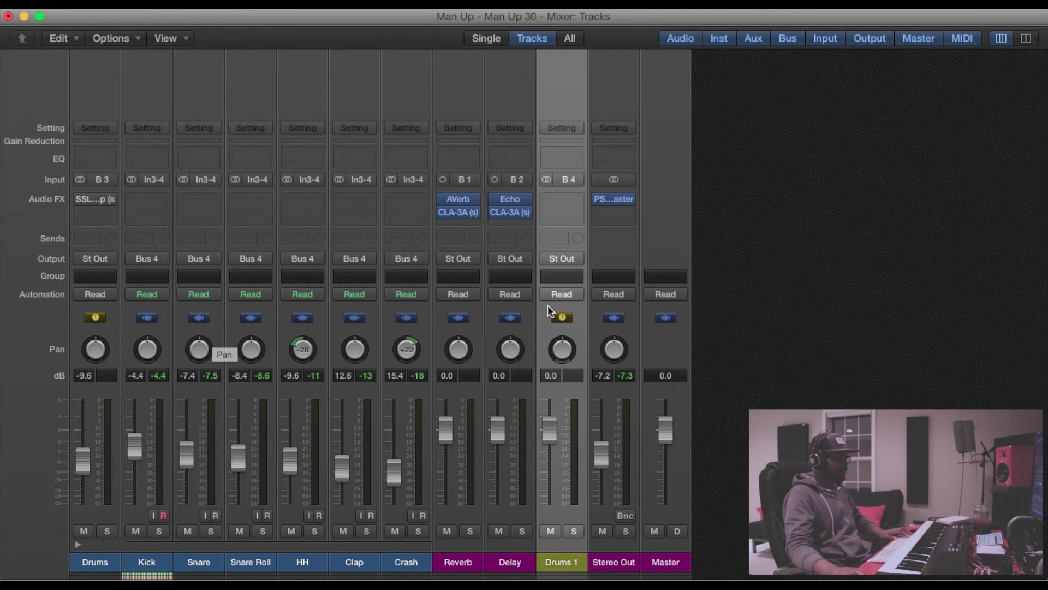
# Route the outputs of the Kick through Crash channels to Bus 5 to create a second drum aux.
pyautogui.click(219, 313)
pyautogui.click(165, 313)
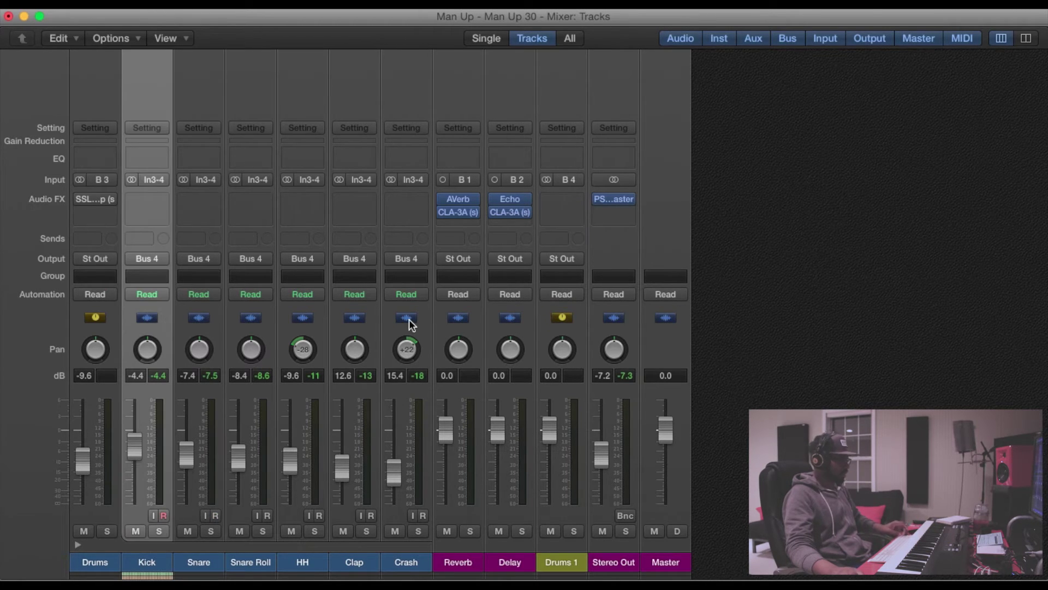
pyautogui.keyDown('shift'); pyautogui.click(426, 316); pyautogui.keyUp('shift')
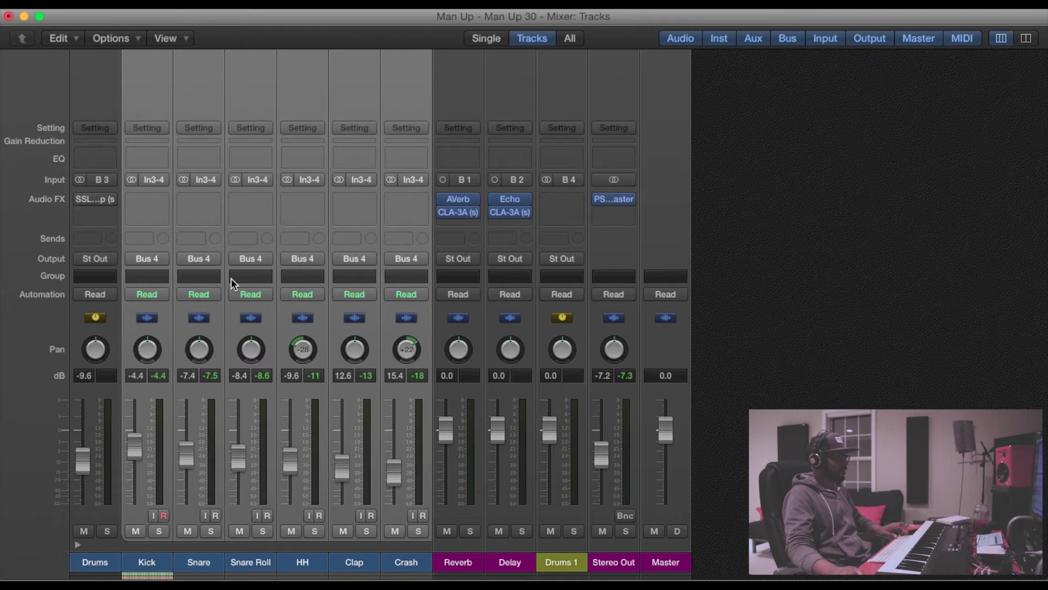
pyautogui.moveTo(159, 260); pyautogui.dragTo(254, 364)
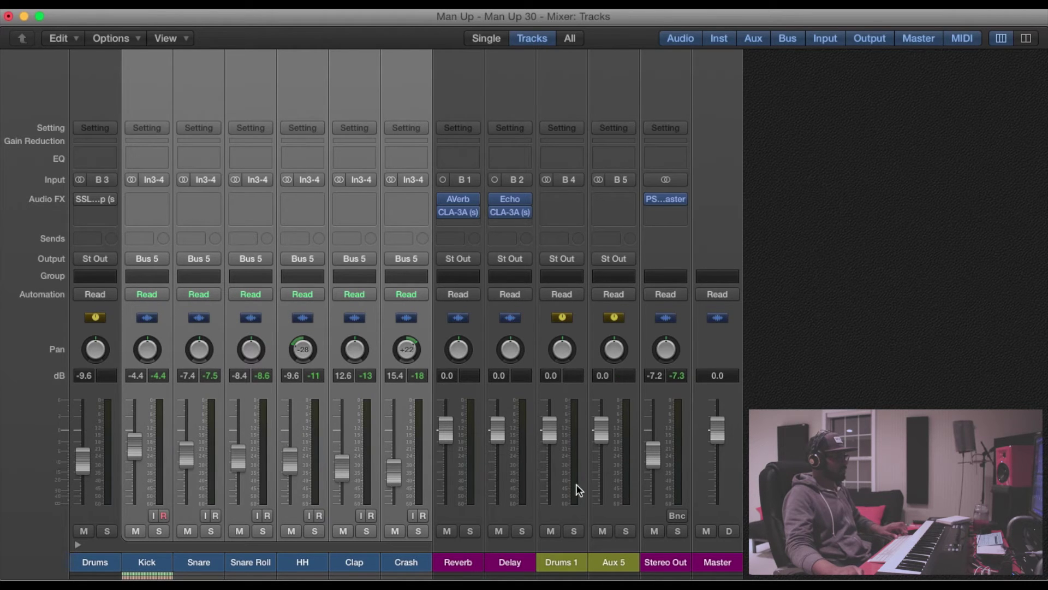
# Rename the Aux 5 channel as Drums SMashed.
pyautogui.click(608, 559)
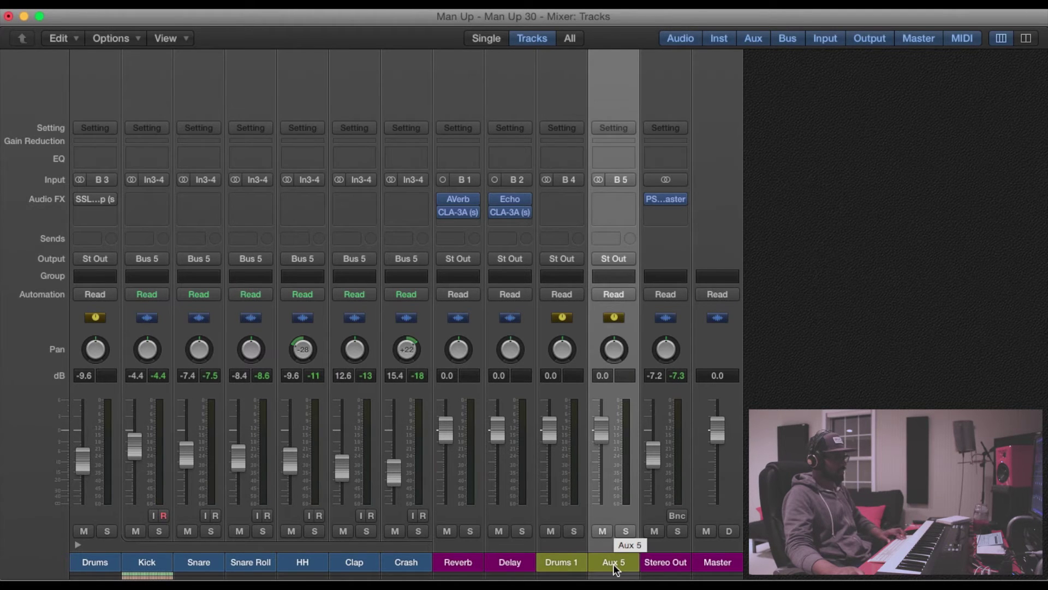
pyautogui.doubleClick(614, 563)
pyautogui.write('Drums')
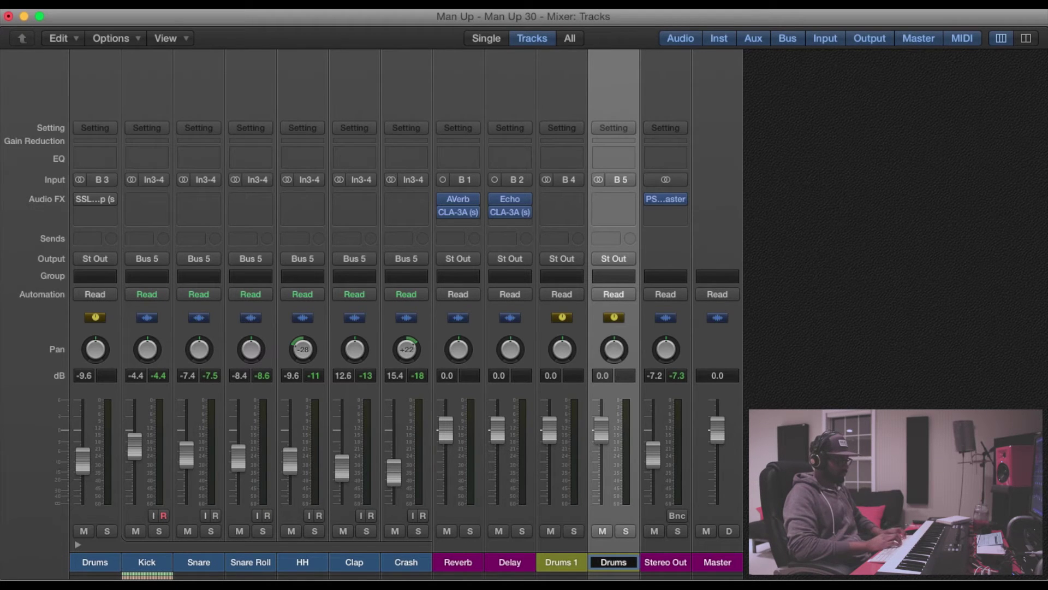
pyautogui.write(' SMashed')
pyautogui.press('Return')
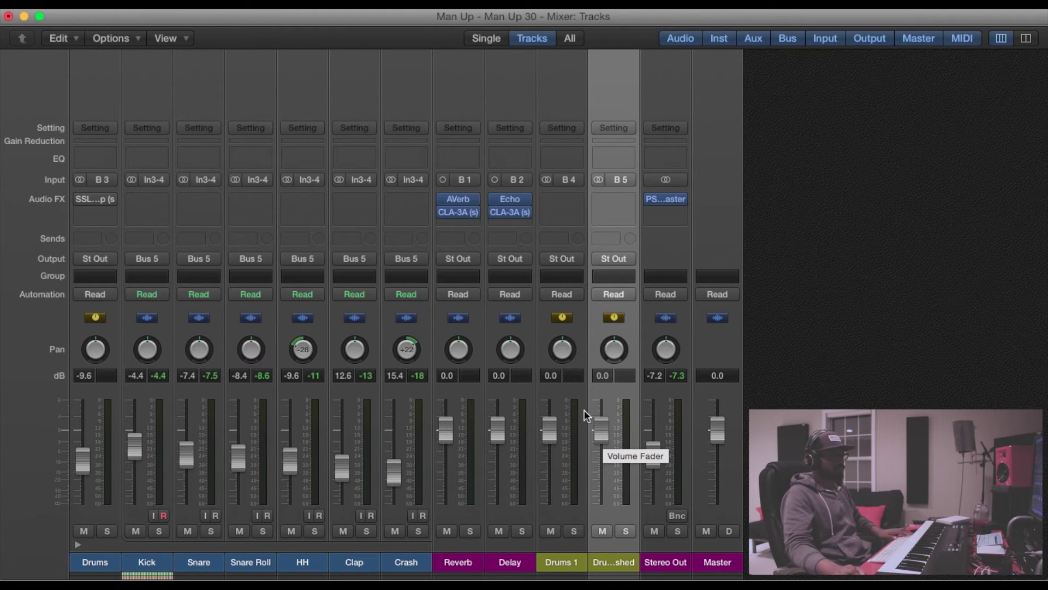
# Set the input of the smashed drums aux to Bus 4.
pyautogui.click(572, 387)
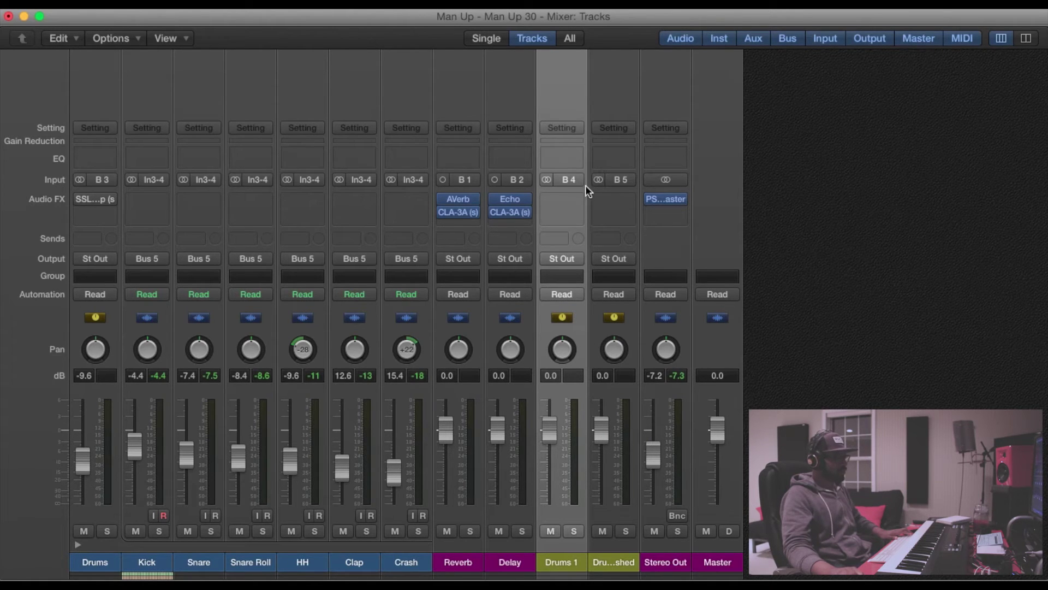
pyautogui.click(620, 182)
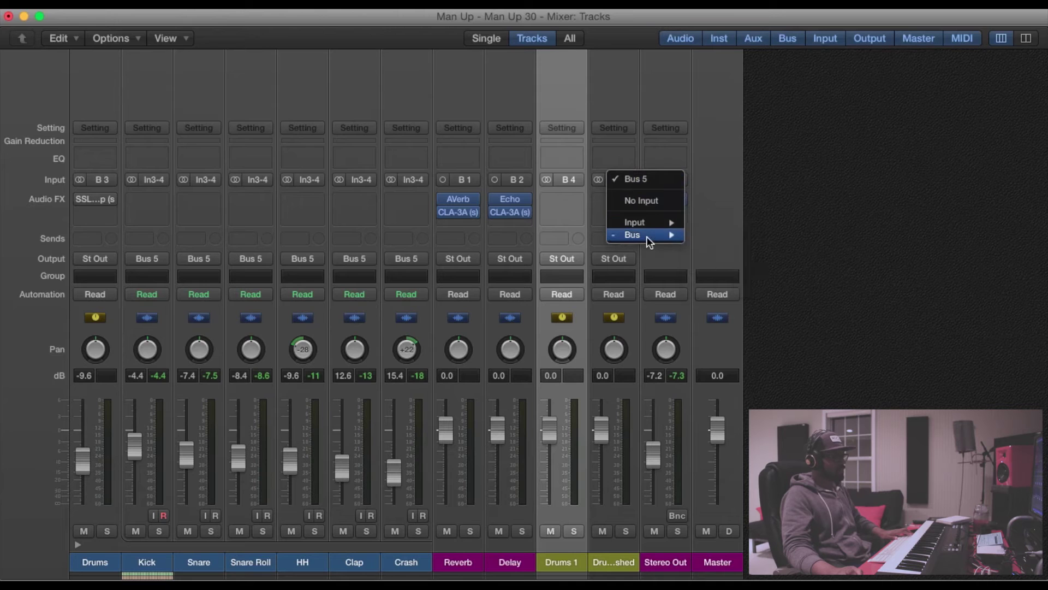
pyautogui.click(726, 278)
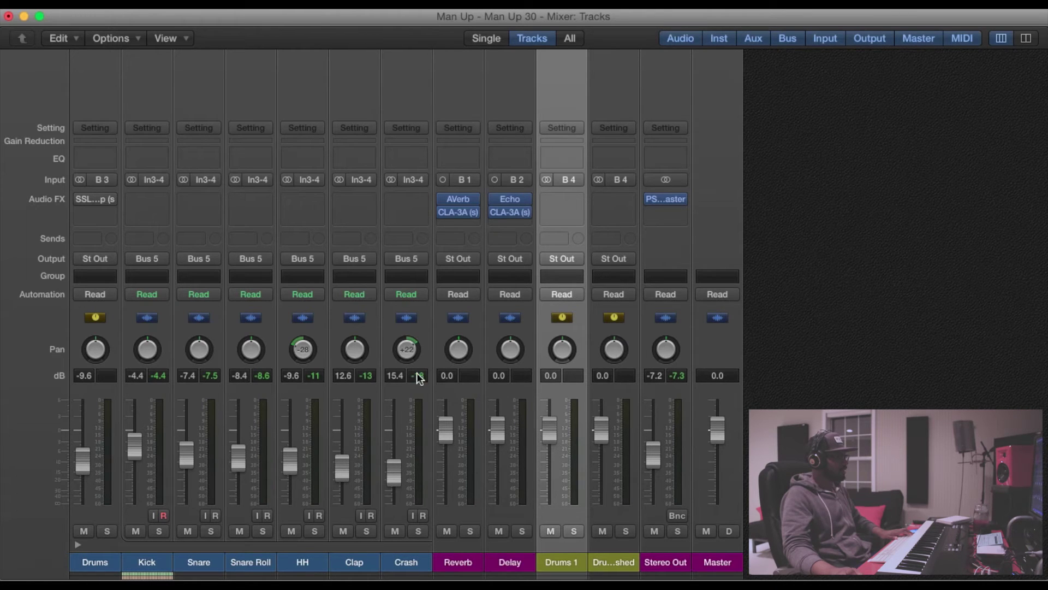
# Switch the outputs of the Kick through Crash channels from Bus 5 back to Bus 4.
pyautogui.click(167, 335)
pyautogui.keyDown('shift'); pyautogui.click(420, 339); pyautogui.keyUp('shift')
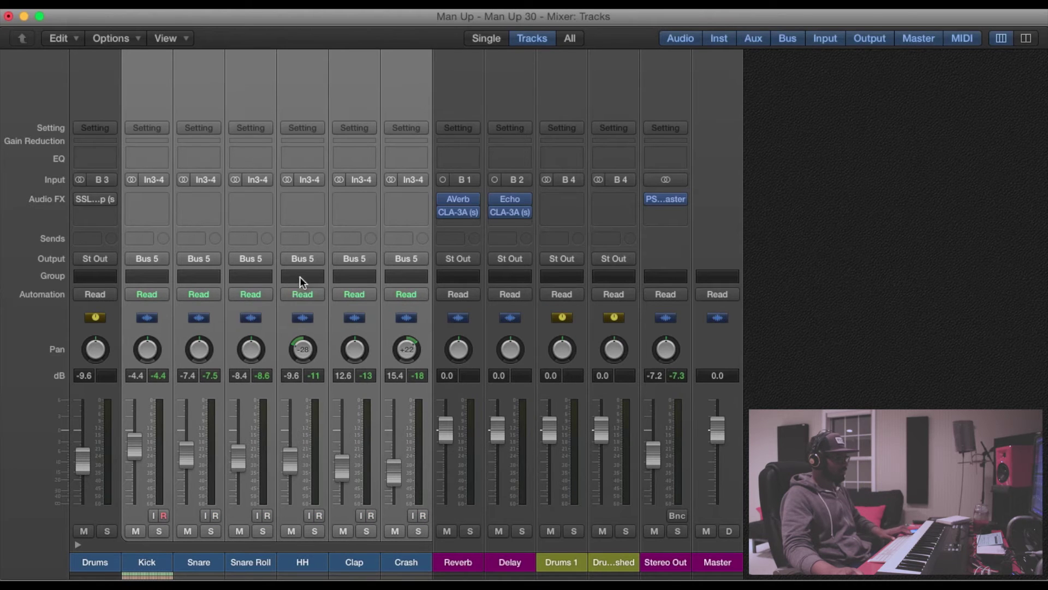
pyautogui.click(159, 258)
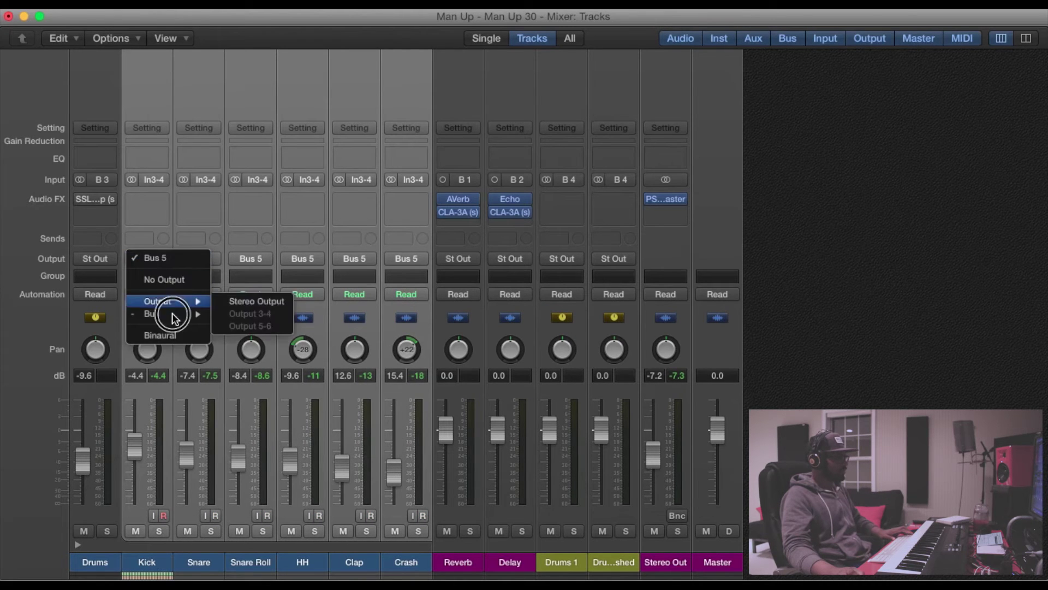
pyautogui.click(181, 317)
pyautogui.click(231, 351)
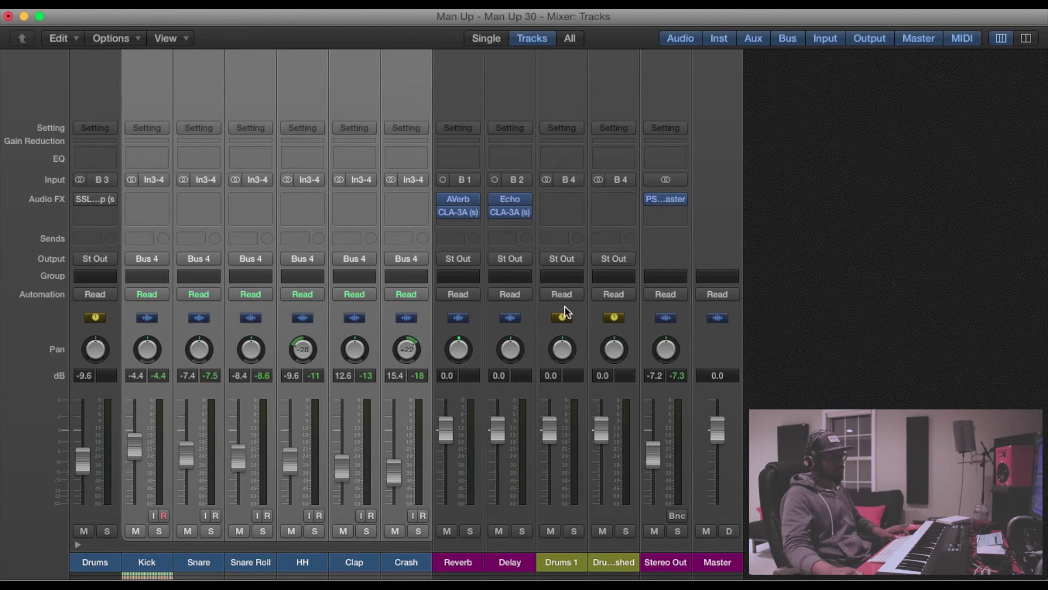
pyautogui.click(581, 313)
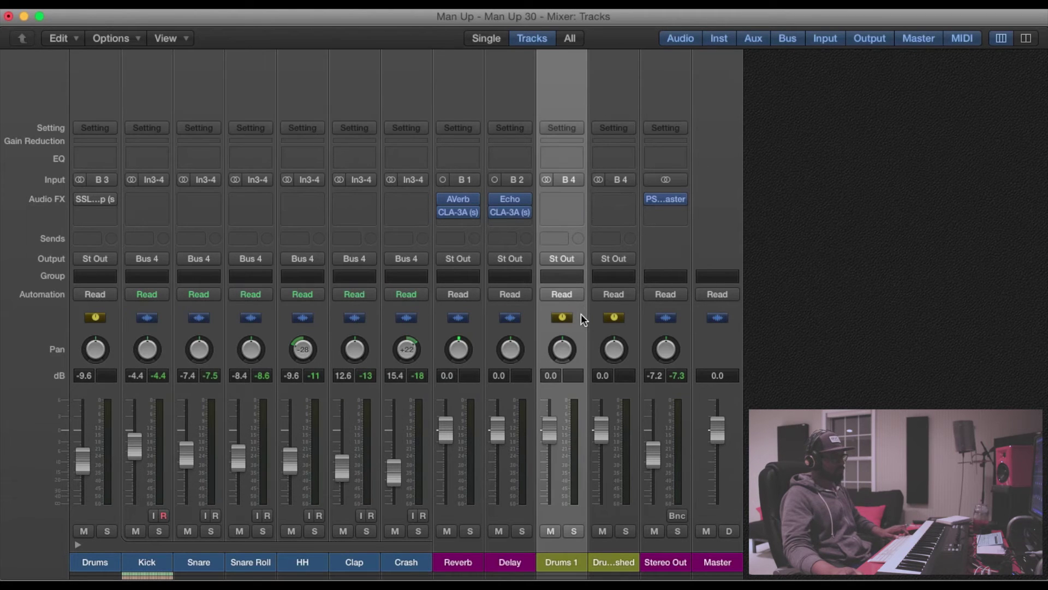
pyautogui.click(631, 316)
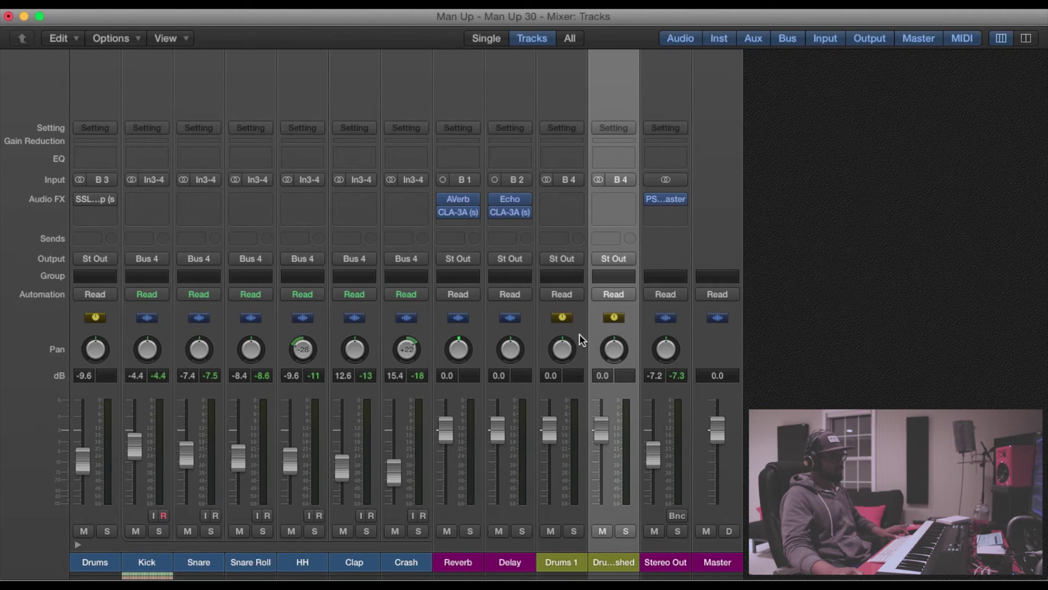
pyautogui.click(578, 330)
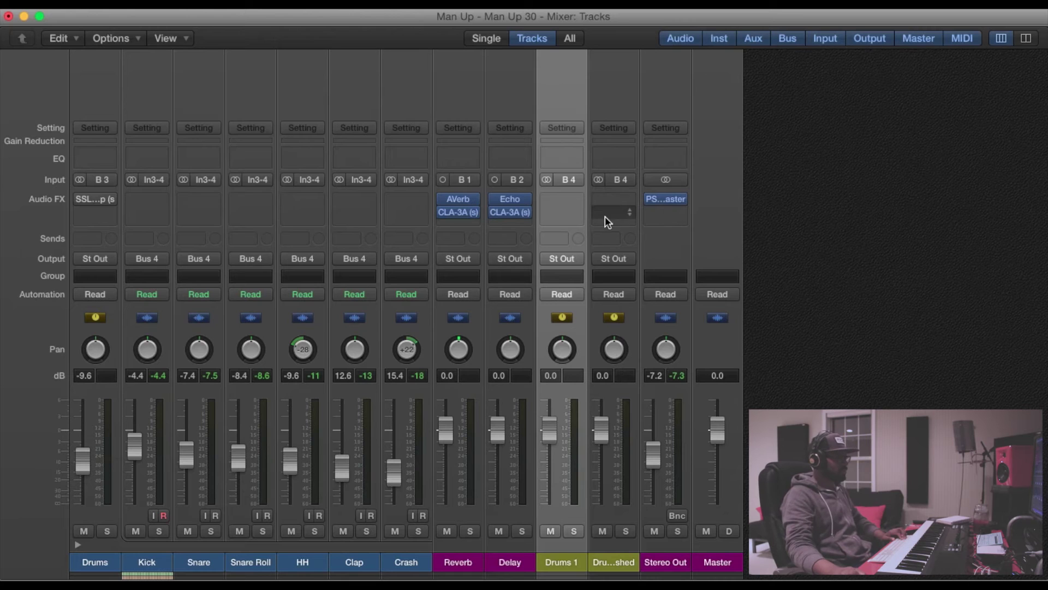
pyautogui.click(819, 324)
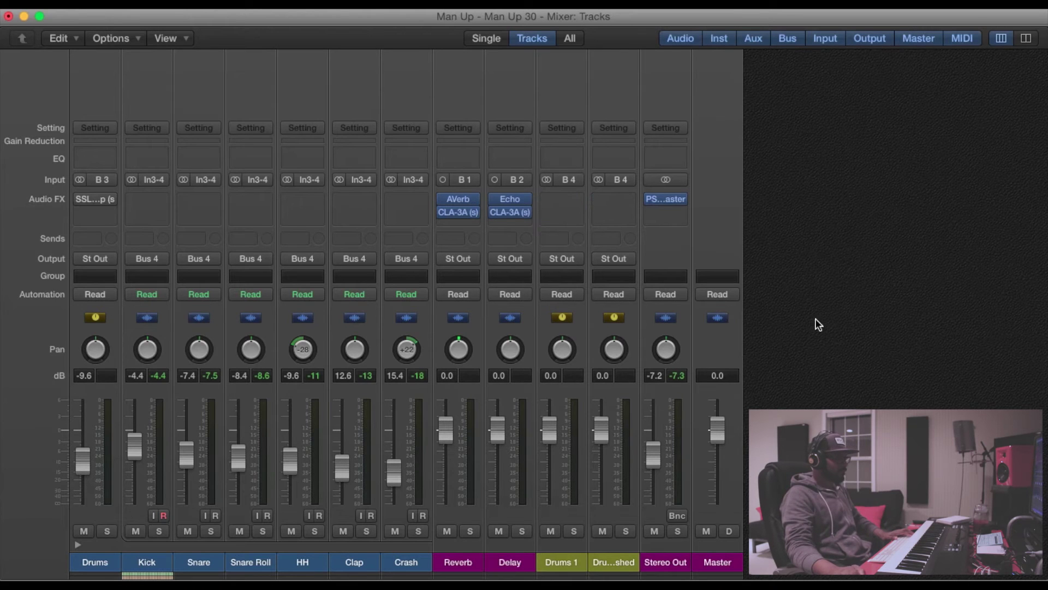
# Listen to the Drums 1 aux with the smashed drums aux muted during playback, and unmute it again.
pyautogui.click(601, 530)
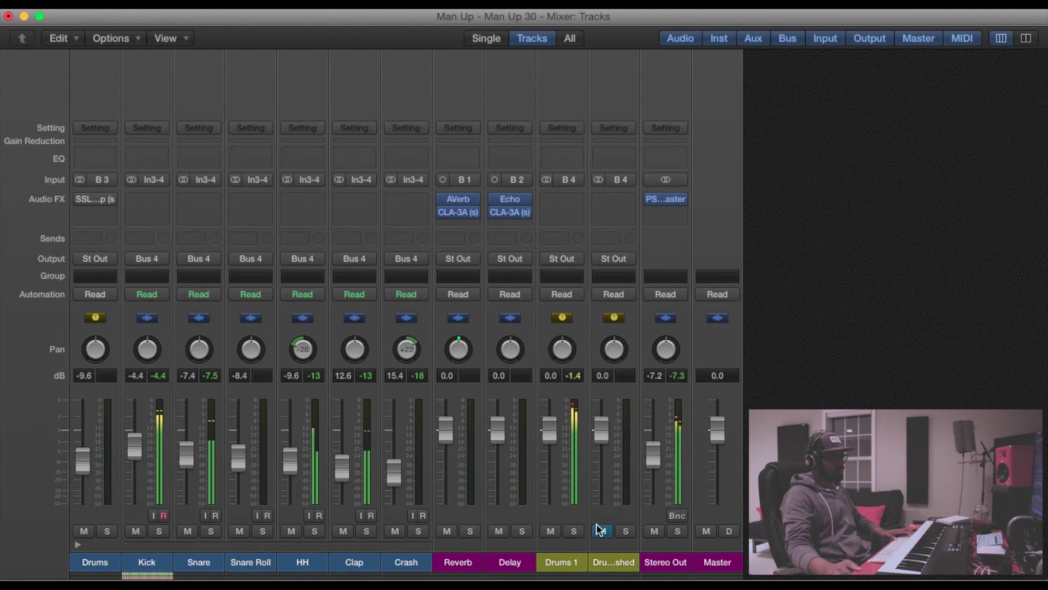
pyautogui.click(560, 514)
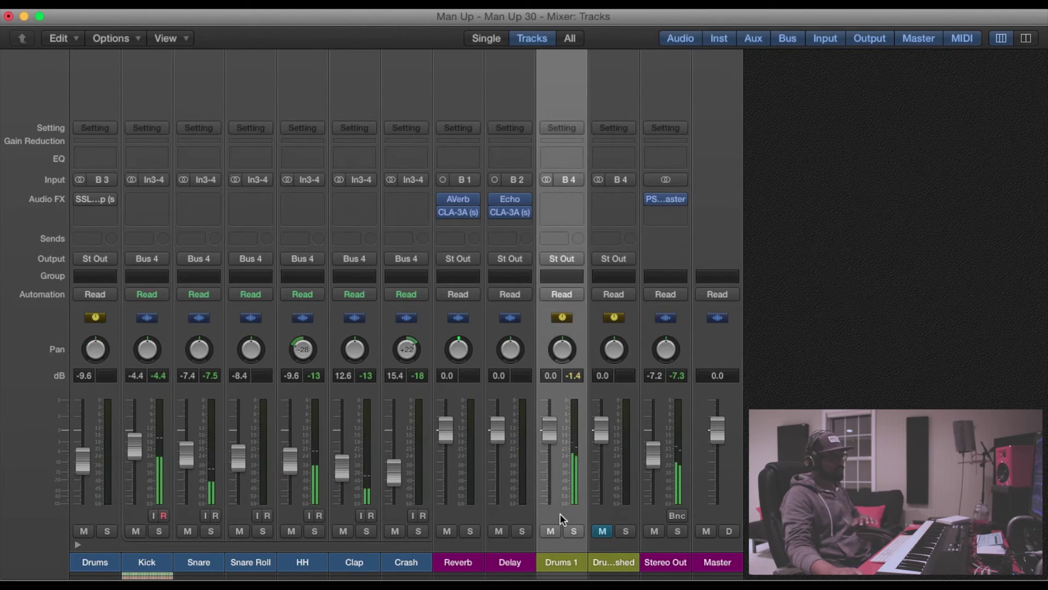
pyautogui.click(603, 531)
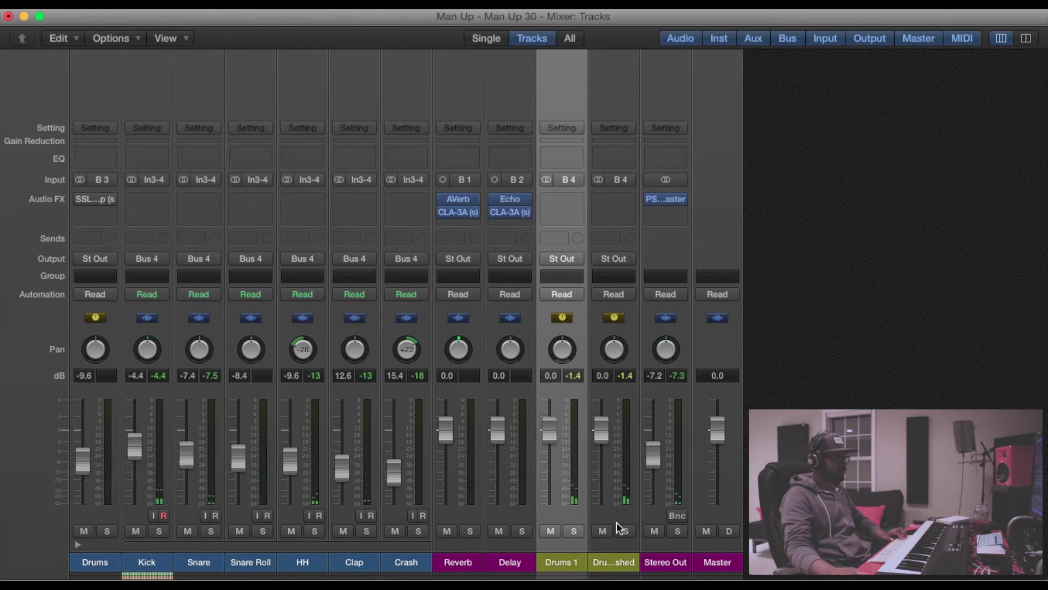
# Lower the smashed drums aux fader to -0.1 dB and solo that channel.
pyautogui.moveTo(604, 419); pyautogui.dragTo(603, 421)
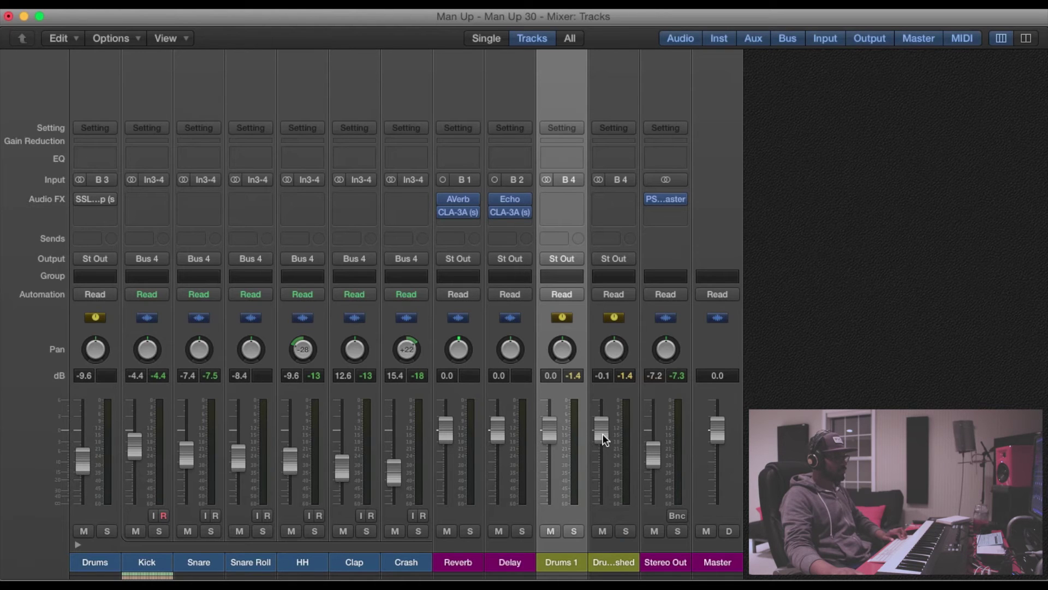
pyautogui.click(627, 532)
pyautogui.click(616, 512)
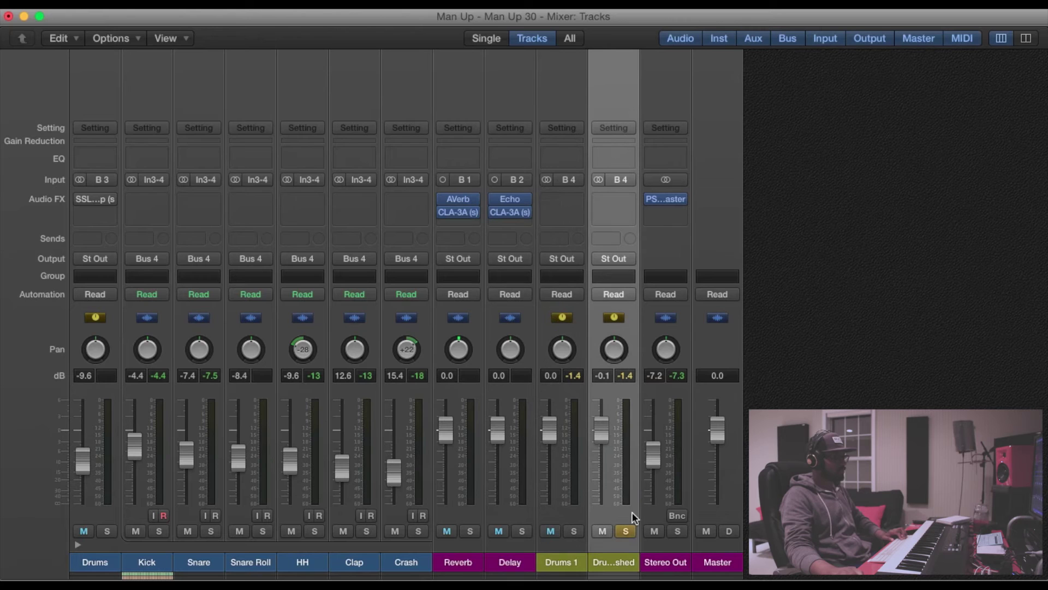
# Insert a stereo Compressor from the Dynamics effects on the smashed drums aux.
pyautogui.click(626, 201)
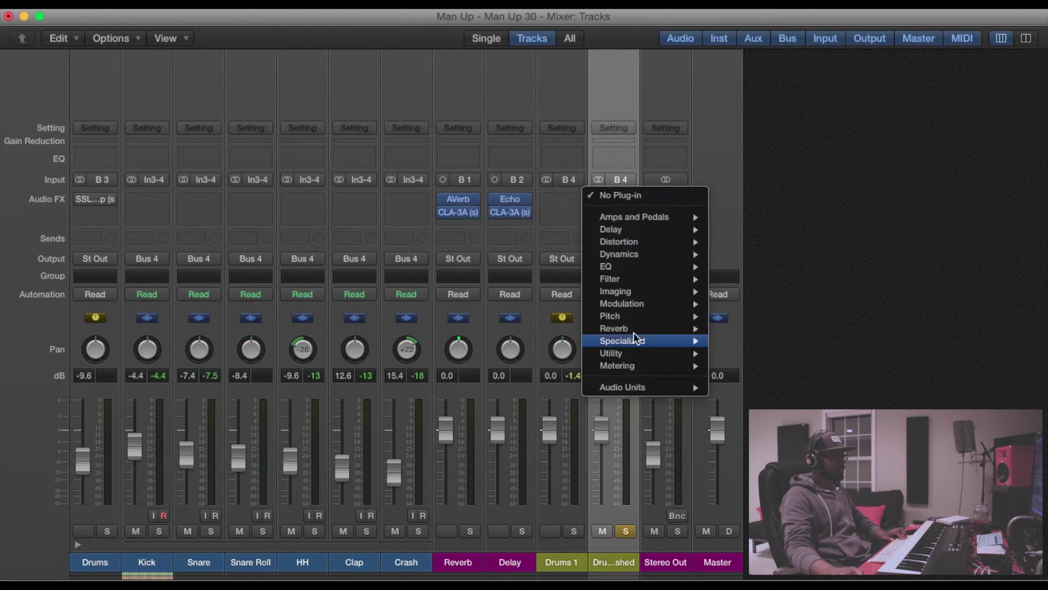
pyautogui.moveTo(634, 254)
pyautogui.moveTo(769, 269)
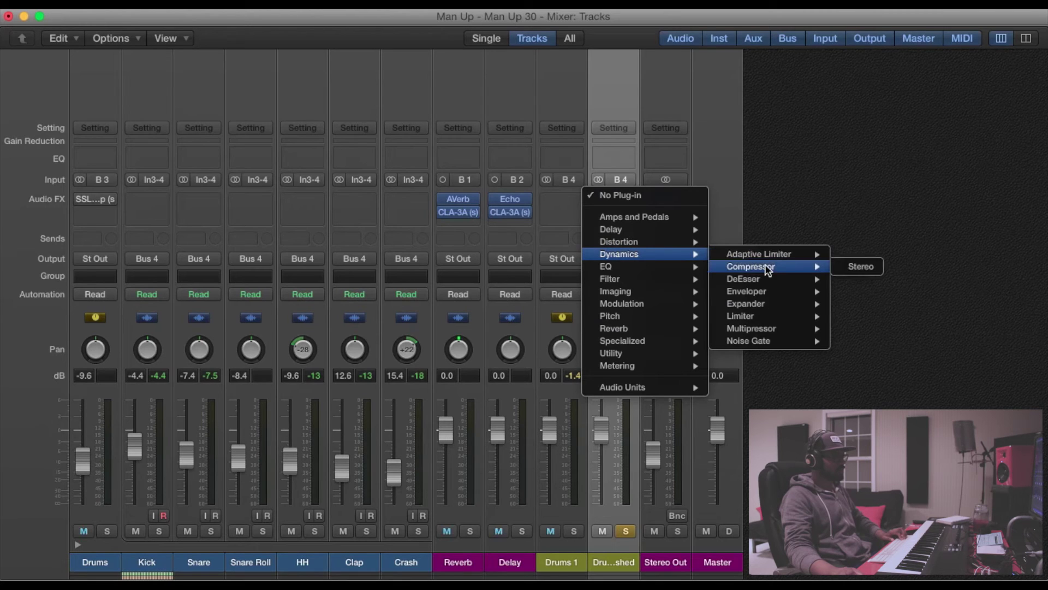
pyautogui.click(844, 266)
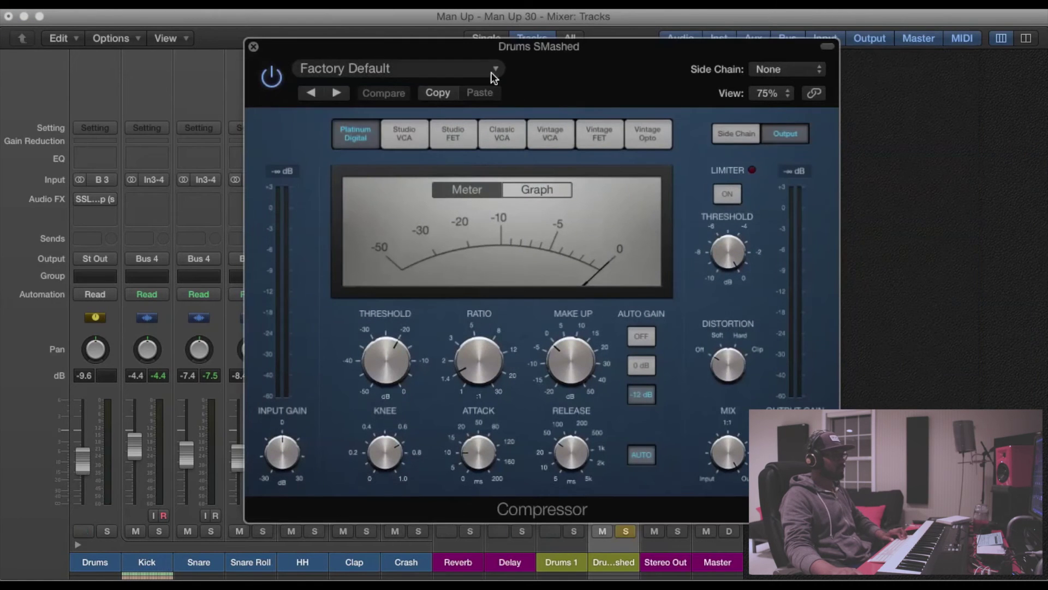
# Load the Slammed Kick drum preset in the Compressor on the smashed drums aux.
pyautogui.click(489, 70)
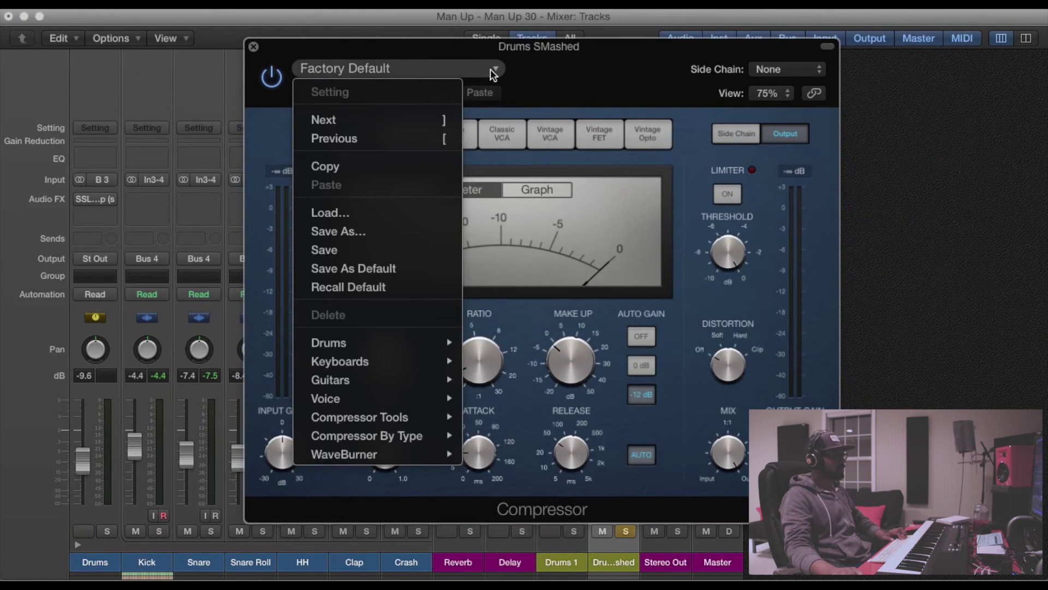
pyautogui.moveTo(365, 338)
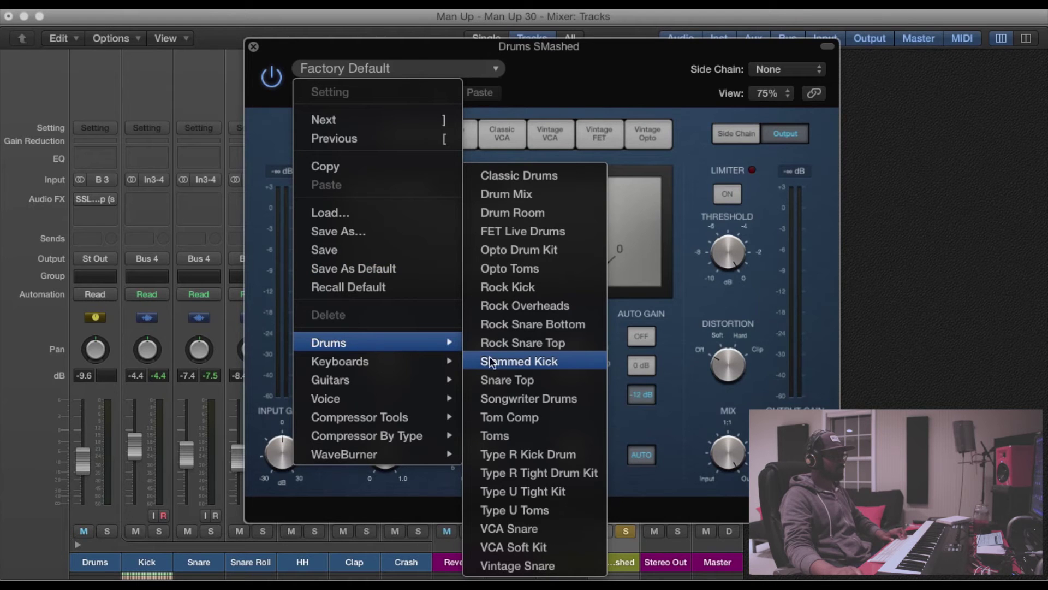
pyautogui.click(535, 363)
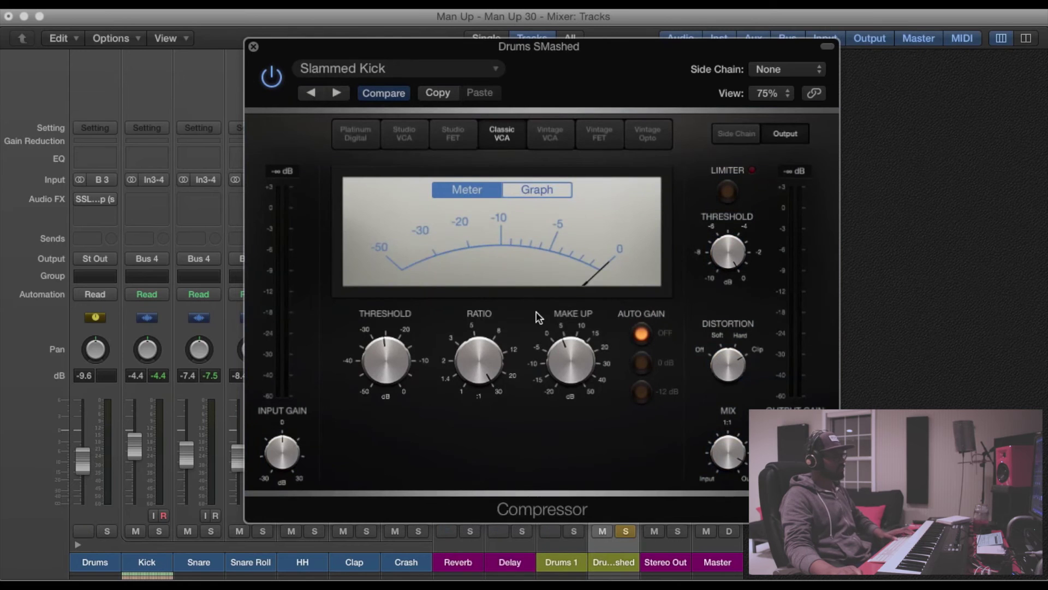
# Play the soloed smashed drums aux with the Compressor window moved clear of its channel strip, and close that window.
pyautogui.press('space')
pyautogui.moveTo(545, 49); pyautogui.dragTo(671, 89)
pyautogui.moveTo(545, 98); pyautogui.dragTo(348, 60)
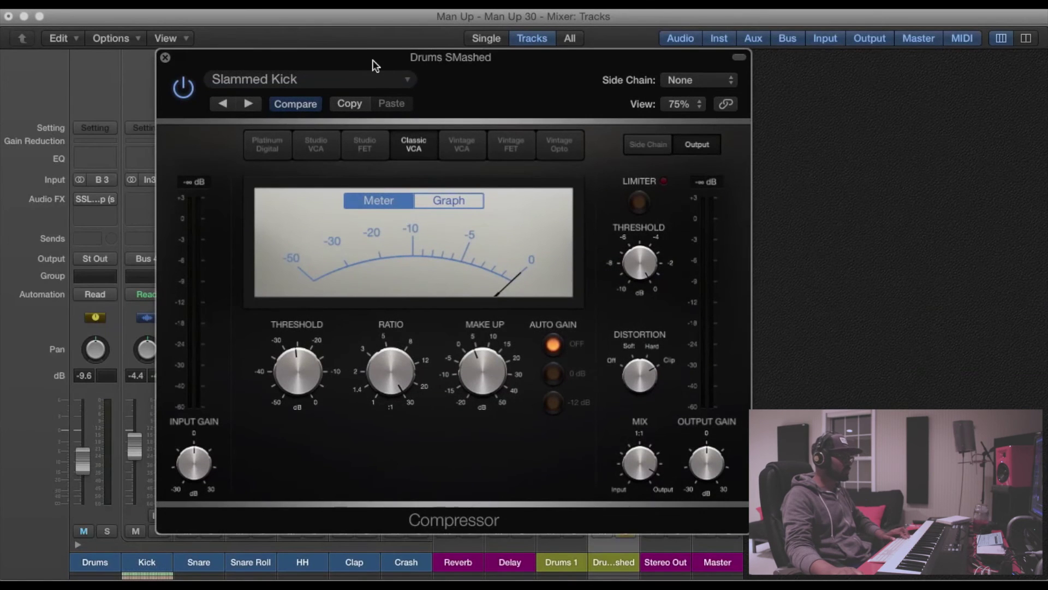
pyautogui.moveTo(400, 60); pyautogui.dragTo(54, 64)
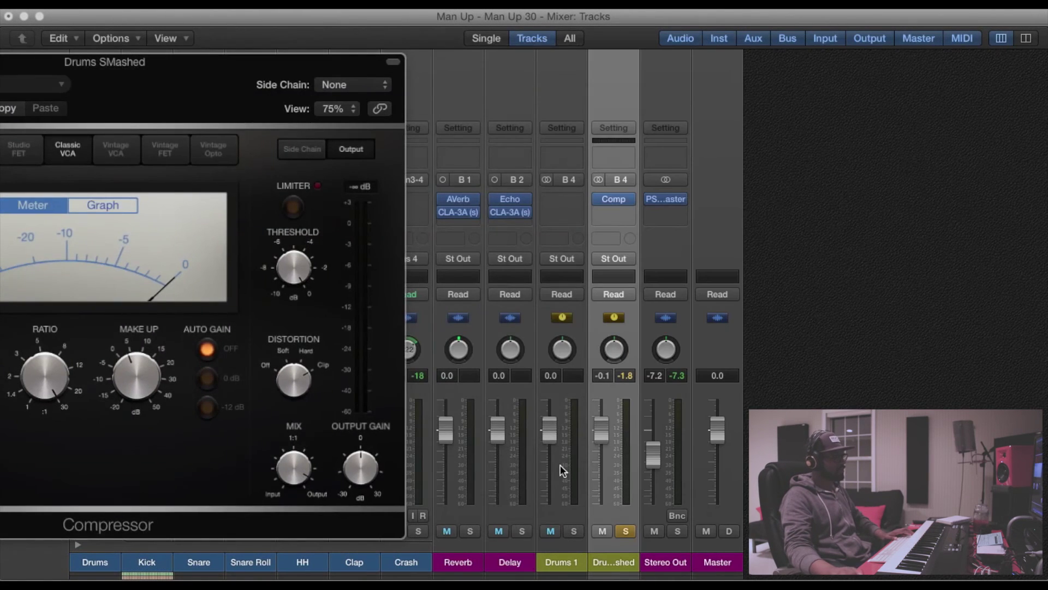
pyautogui.moveTo(234, 66); pyautogui.dragTo(521, 54)
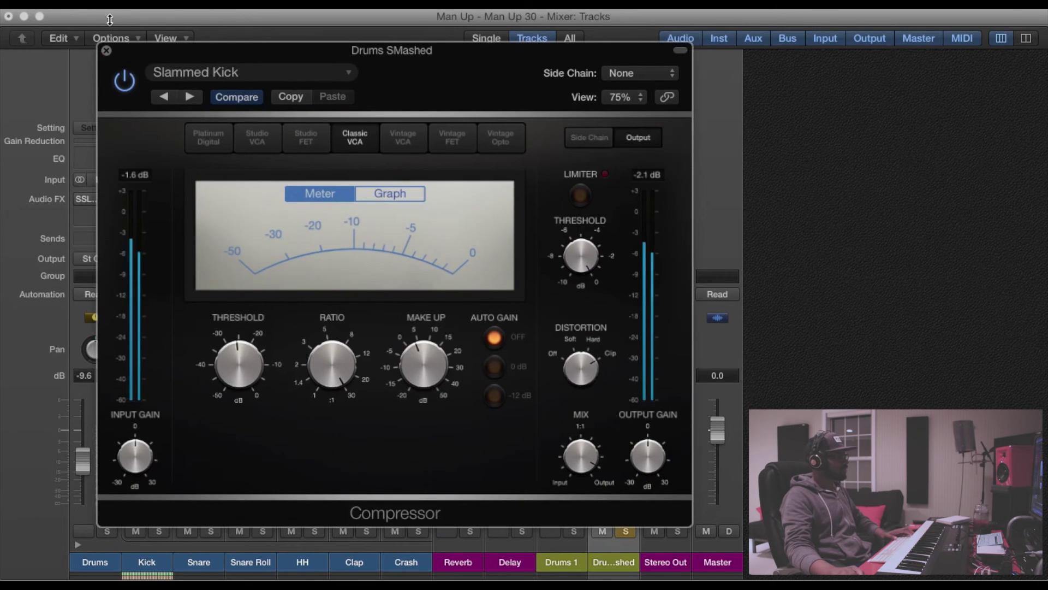
pyautogui.click(106, 51)
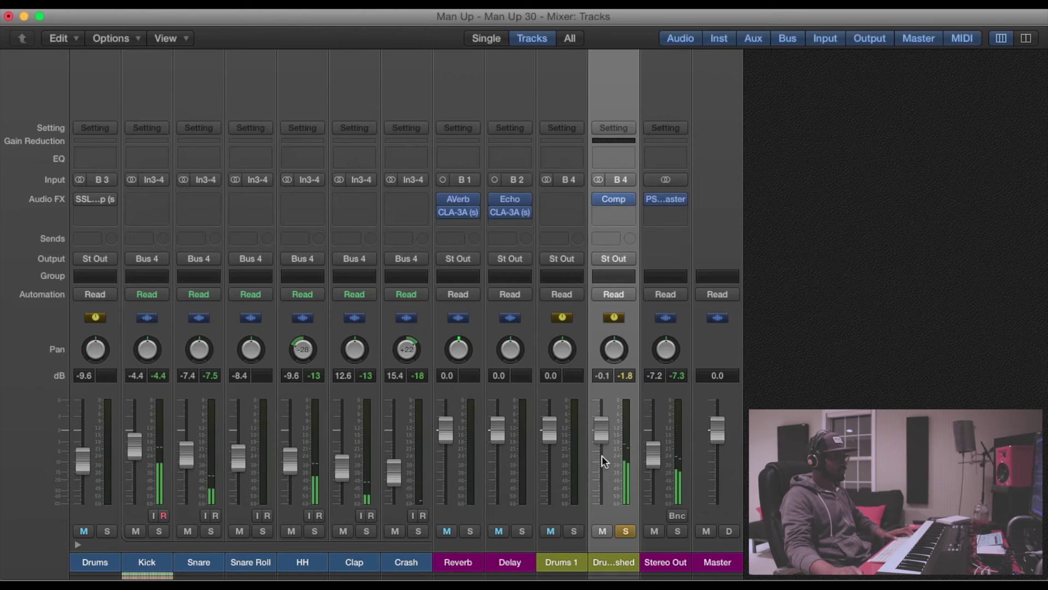
# Pull the smashed drums aux fader all the way down, turn off its solo and select the Drums 1 aux.
pyautogui.moveTo(610, 422); pyautogui.dragTo(601, 558)
pyautogui.click(603, 531)
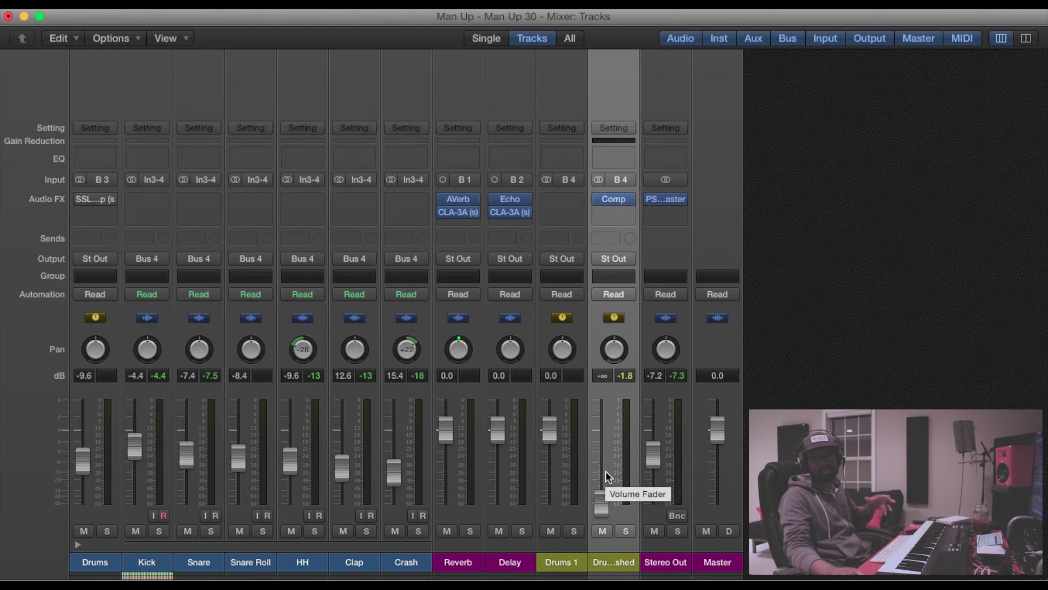
pyautogui.click(583, 430)
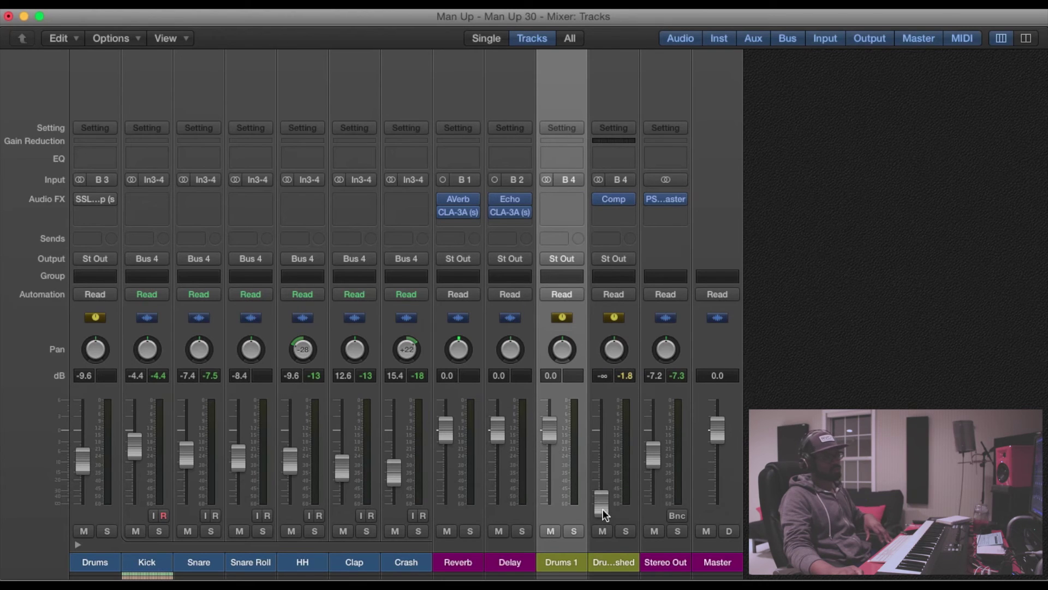
pyautogui.click(622, 509)
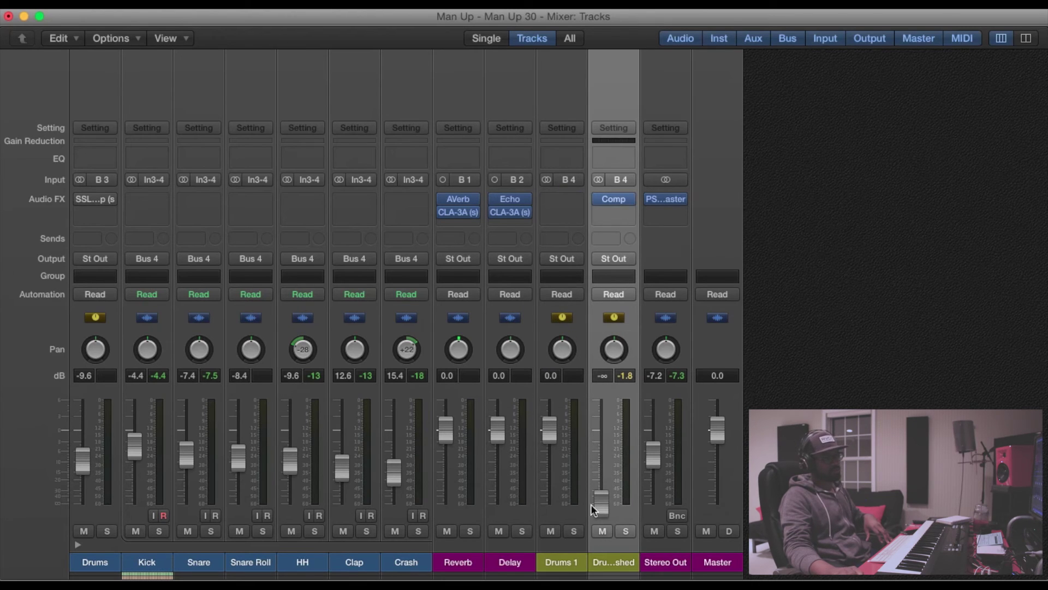
pyautogui.click(576, 513)
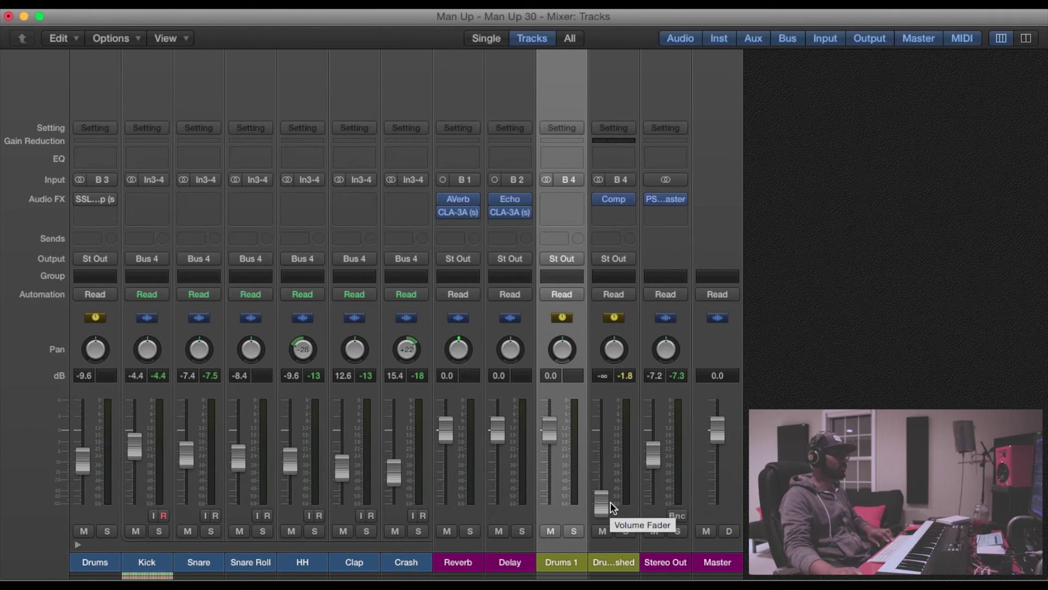
# Blend the smashed drums aux in under Drums 1 during playback, settling its fader at -4.2 dB.
pyautogui.press('space')
pyautogui.moveTo(606, 508); pyautogui.dragTo(607, 440)
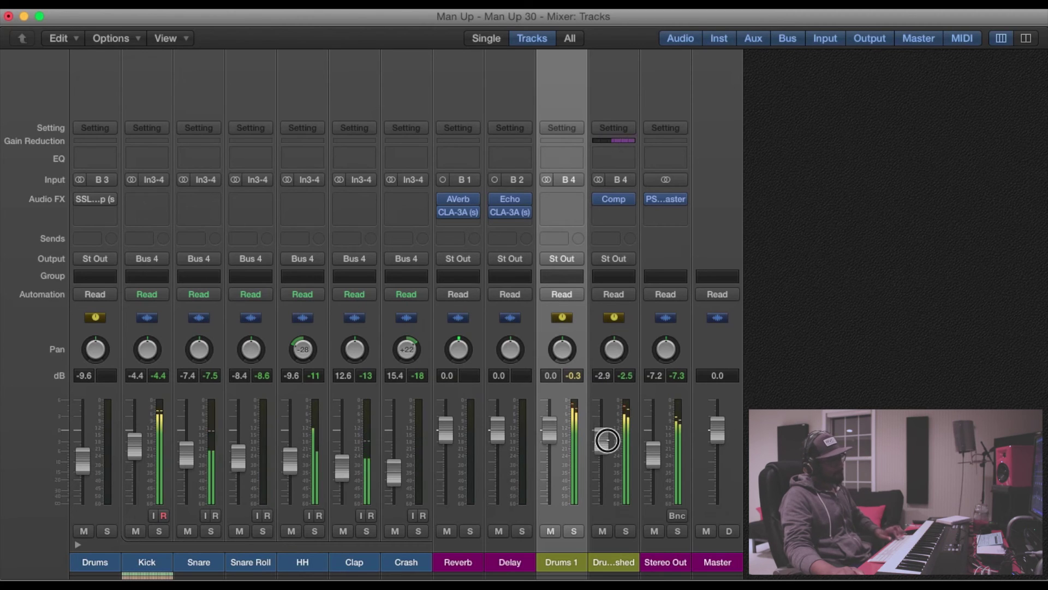
pyautogui.moveTo(607, 440)
pyautogui.mouseDown()
pyautogui.moveTo(610, 399)
pyautogui.moveTo(611, 457)
pyautogui.mouseUp()
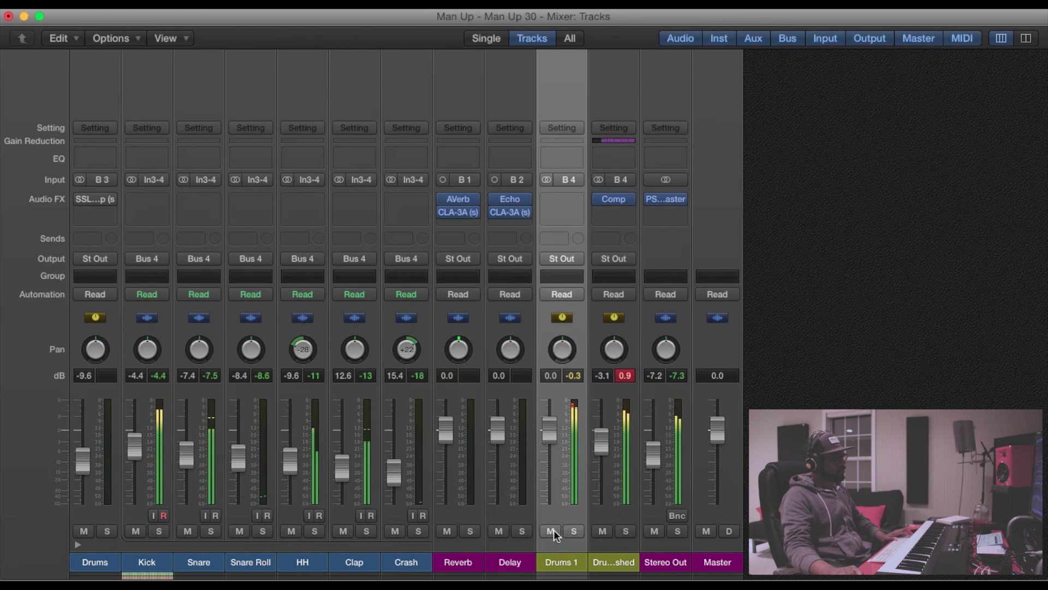
pyautogui.click(602, 531)
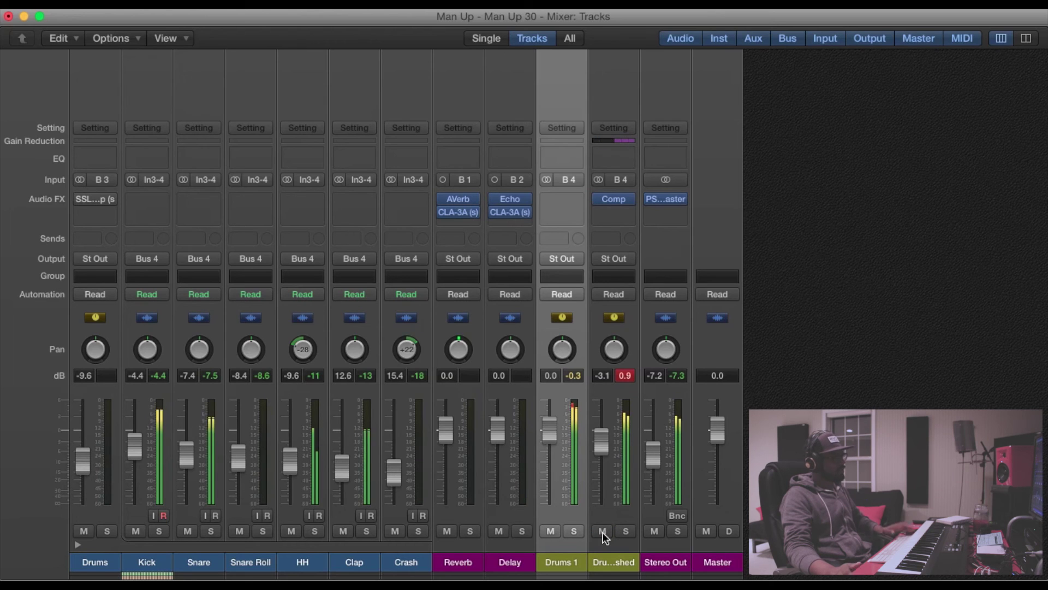
pyautogui.moveTo(603, 444); pyautogui.dragTo(604, 448)
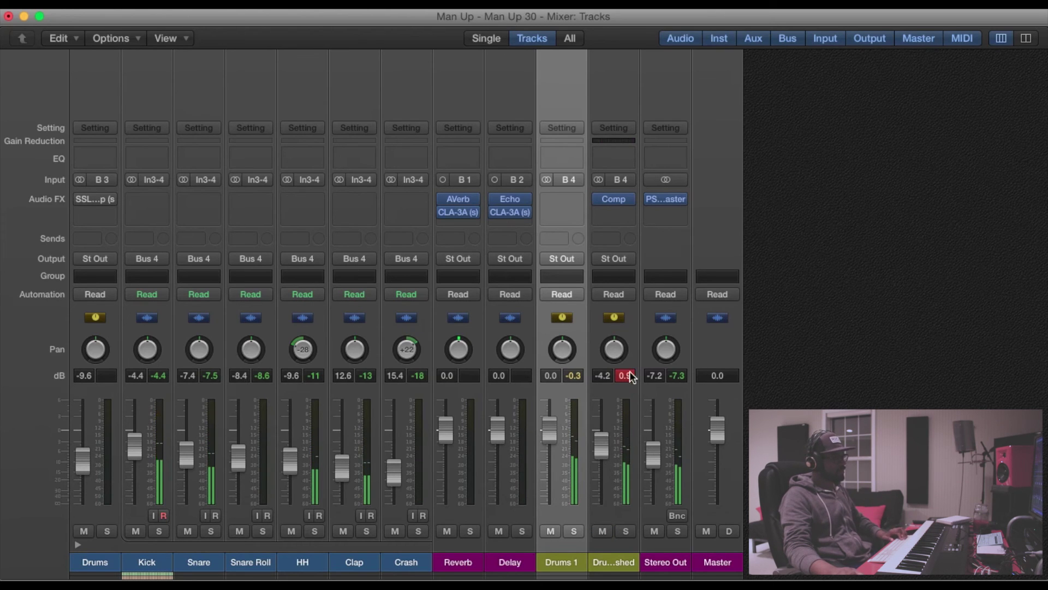
# Reopen the Compressor of the smashed drums aux and move its window clear of the mixer channels.
pyautogui.moveTo(623, 199)
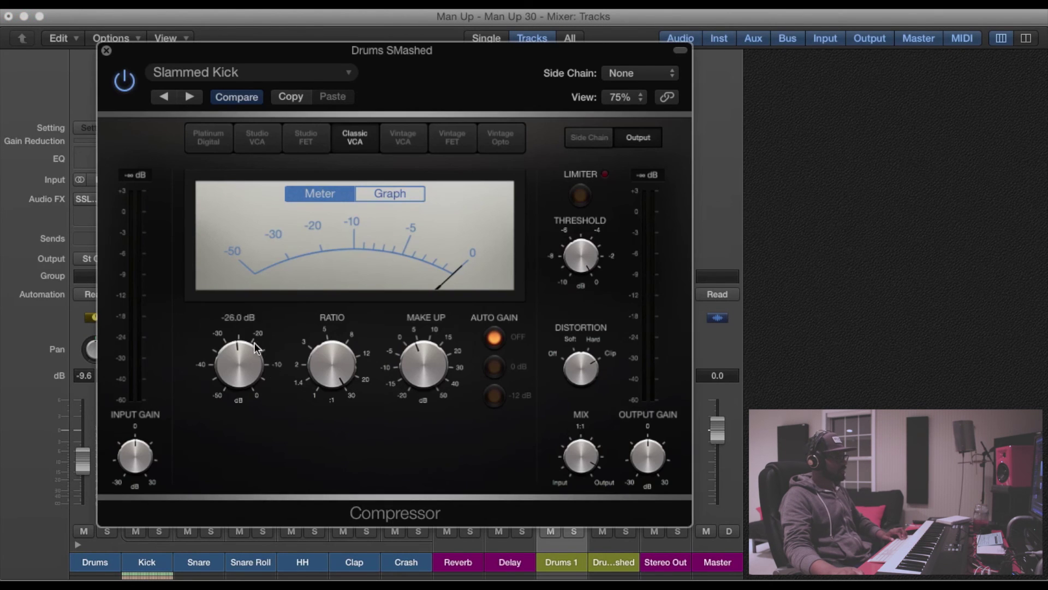
pyautogui.moveTo(458, 66); pyautogui.dragTo(1047, 85)
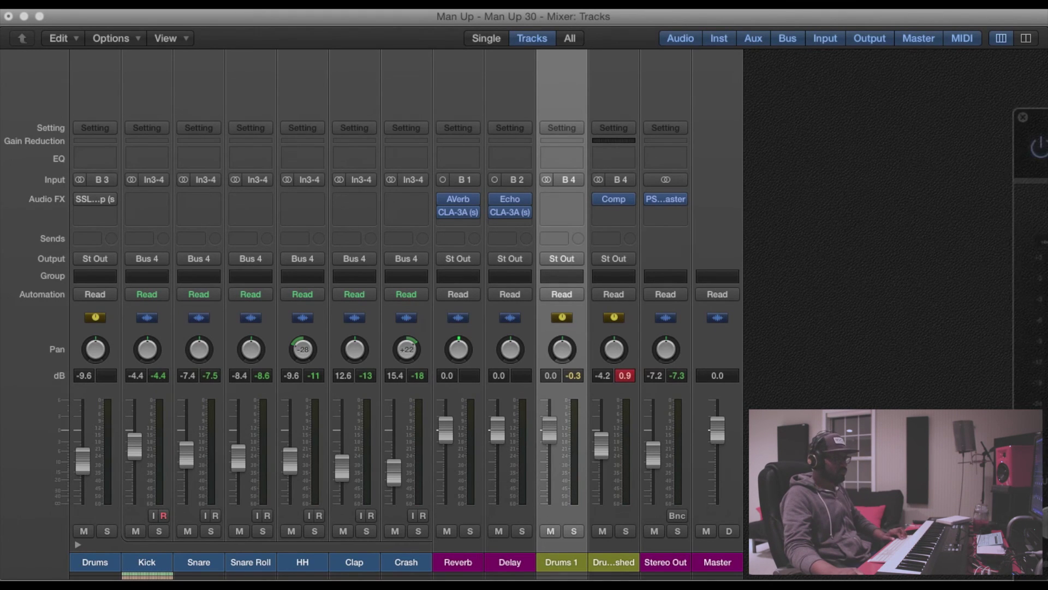
pyautogui.click(613, 199)
pyautogui.moveTo(938, 89); pyautogui.dragTo(1047, 109)
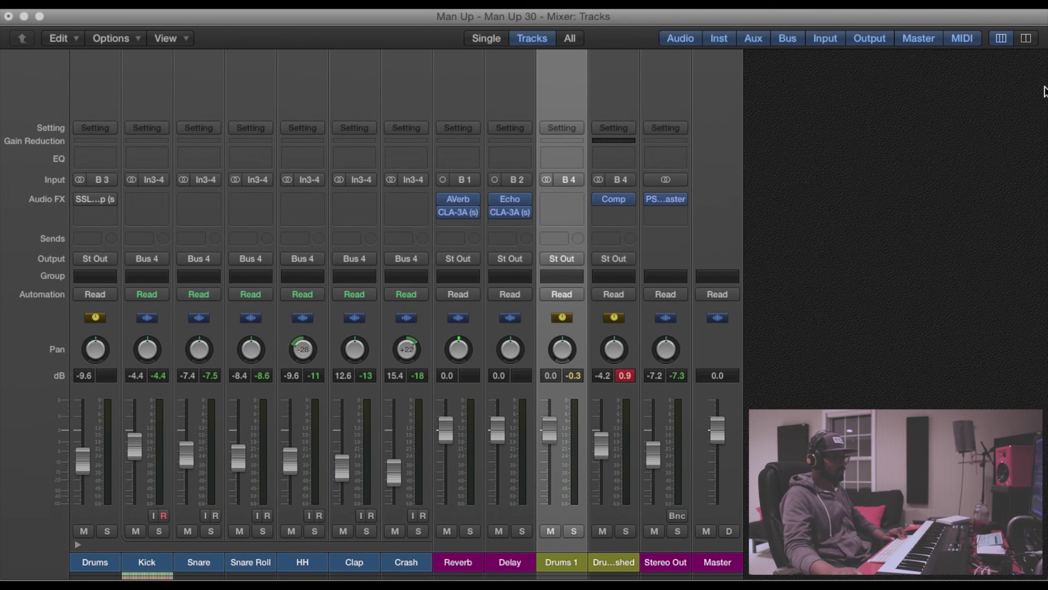
# Clear the mixer's peak level readings and bring the Compressor window back beside the Drums 1 channel.
pyautogui.click(627, 376)
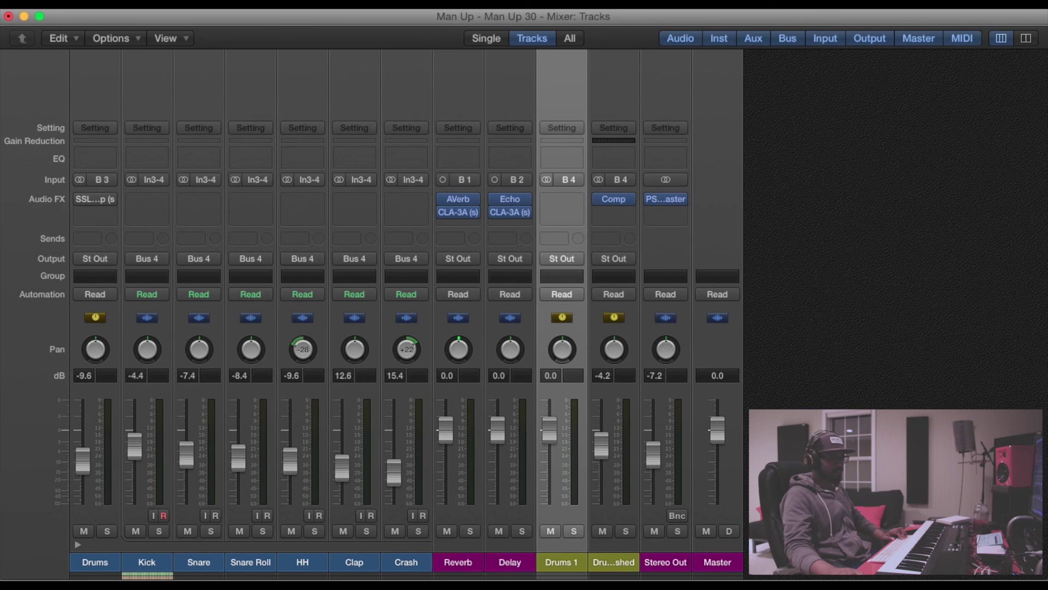
pyautogui.moveTo(1047, 117); pyautogui.dragTo(281, 77)
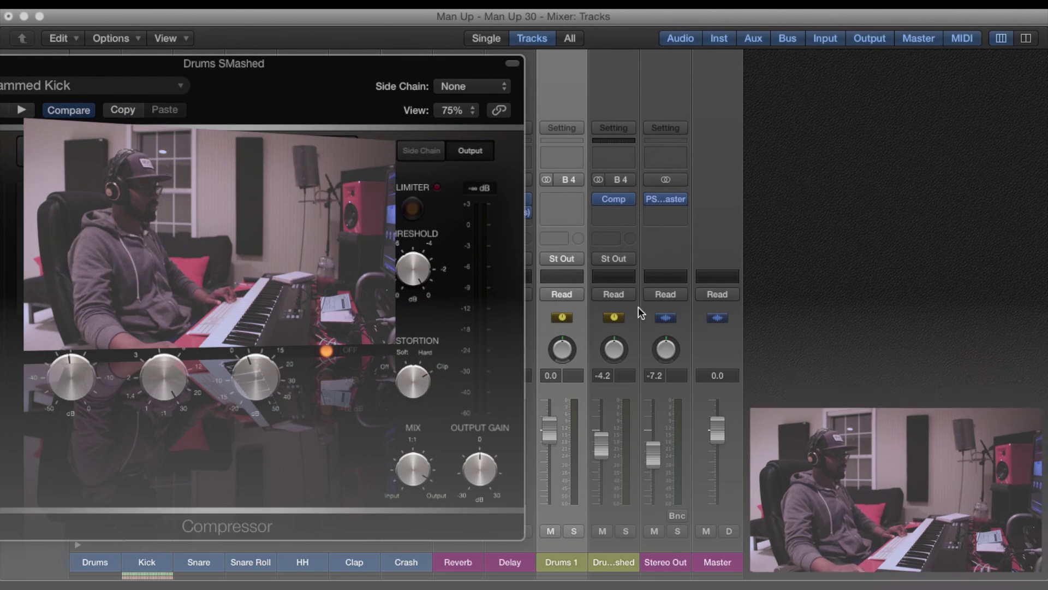